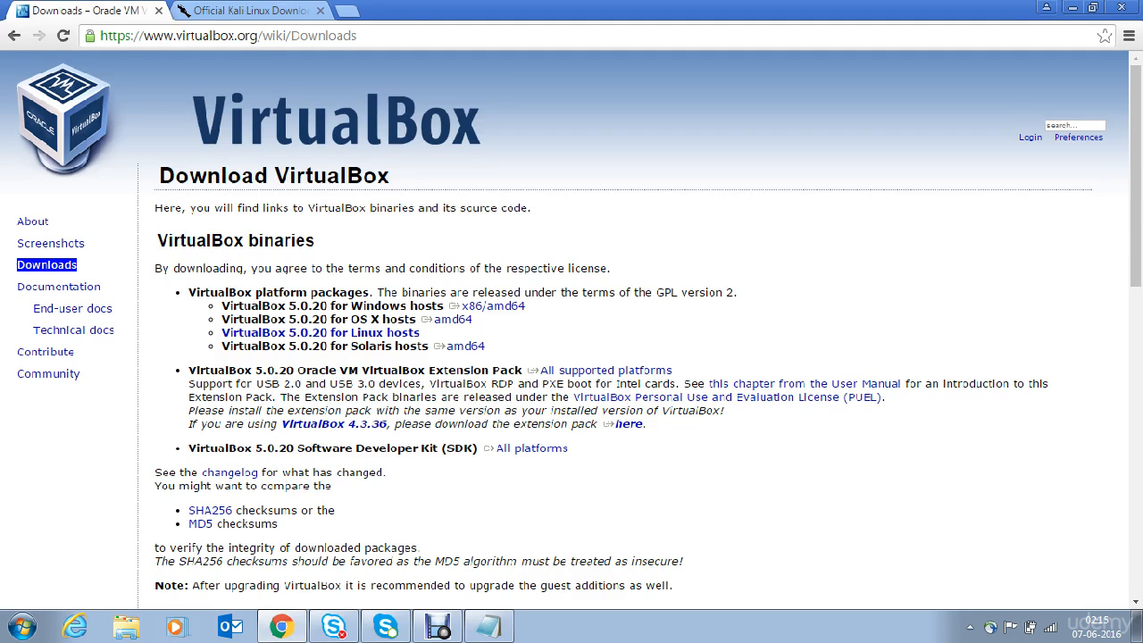
Locate the VirtualBox 5.0.20 x86/amd64 package for Windows hosts on the VirtualBox downloads page
left_click(46, 266)
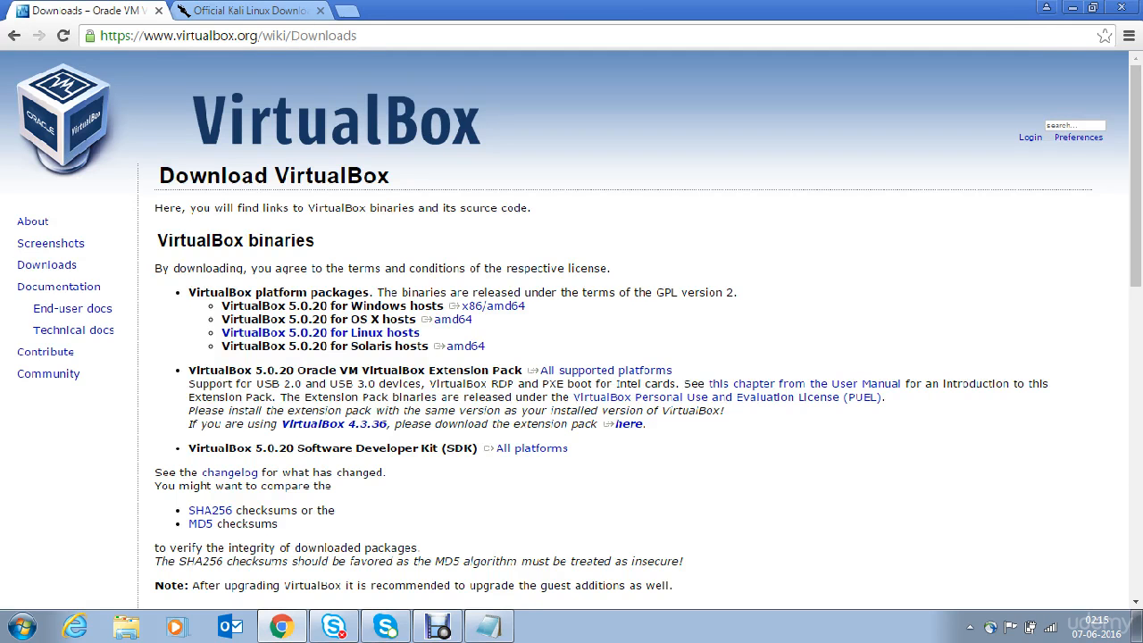
left_click_drag(221, 306, 525, 306)
left_click(446, 306)
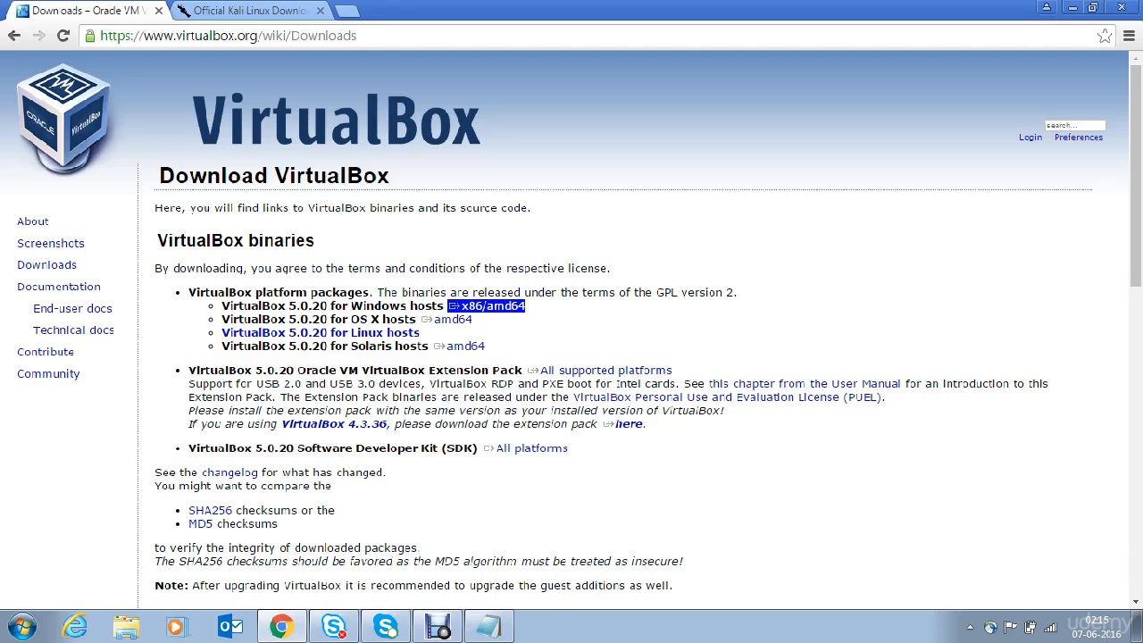
left_click(590, 324)
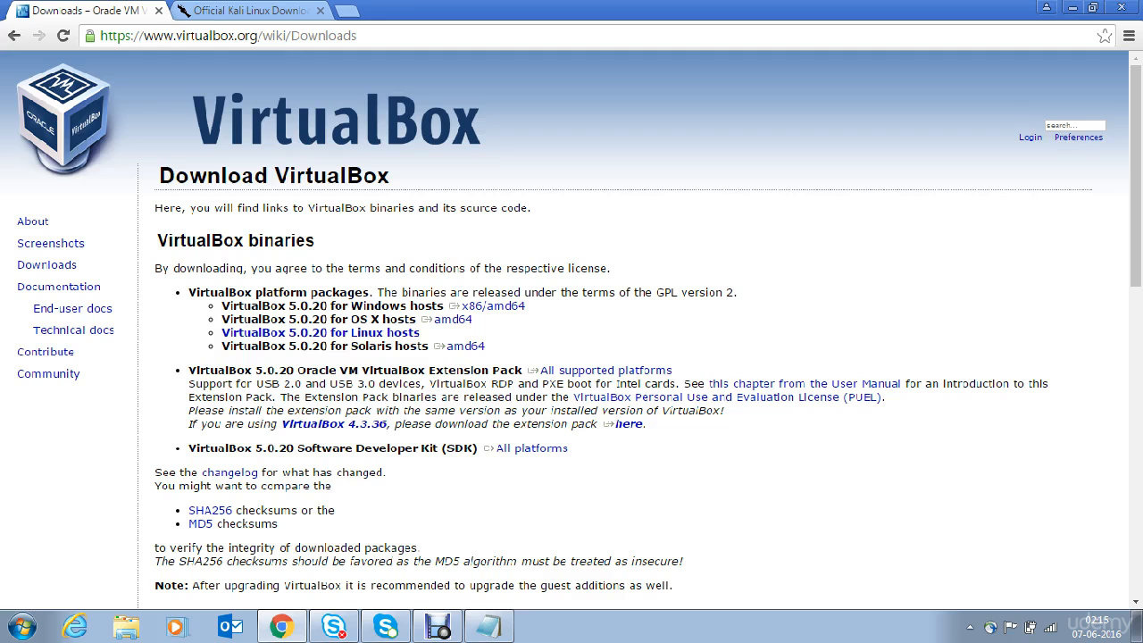
Go to the Kali Linux website's Downloads page and examine the table of available Kali Linux images
left_click(258, 11)
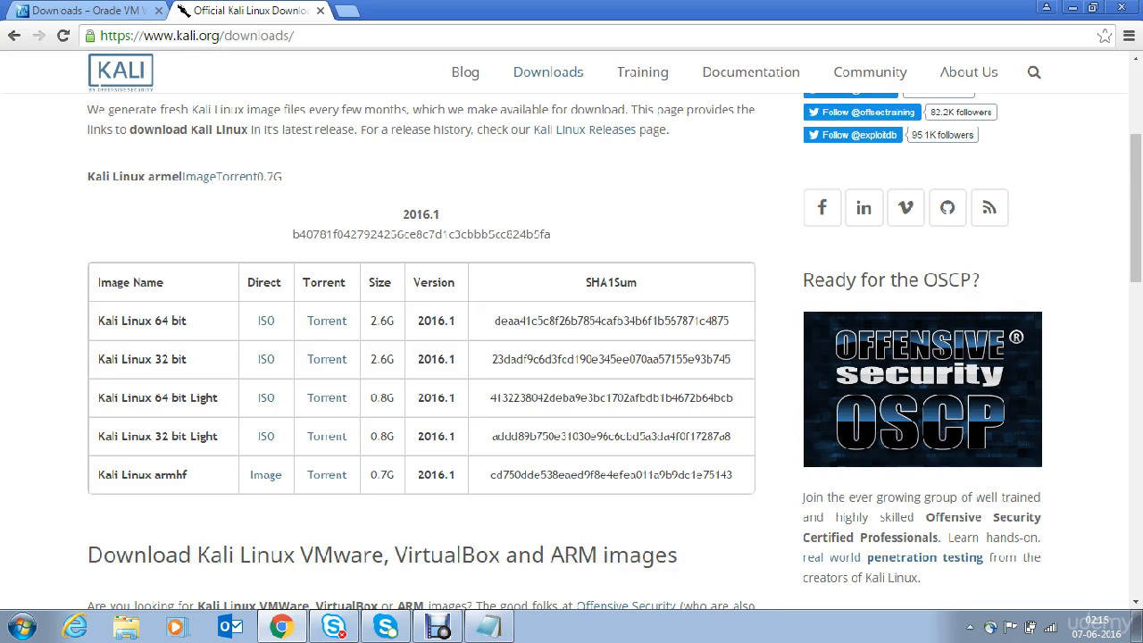
scroll(565, 339, "up", 3)
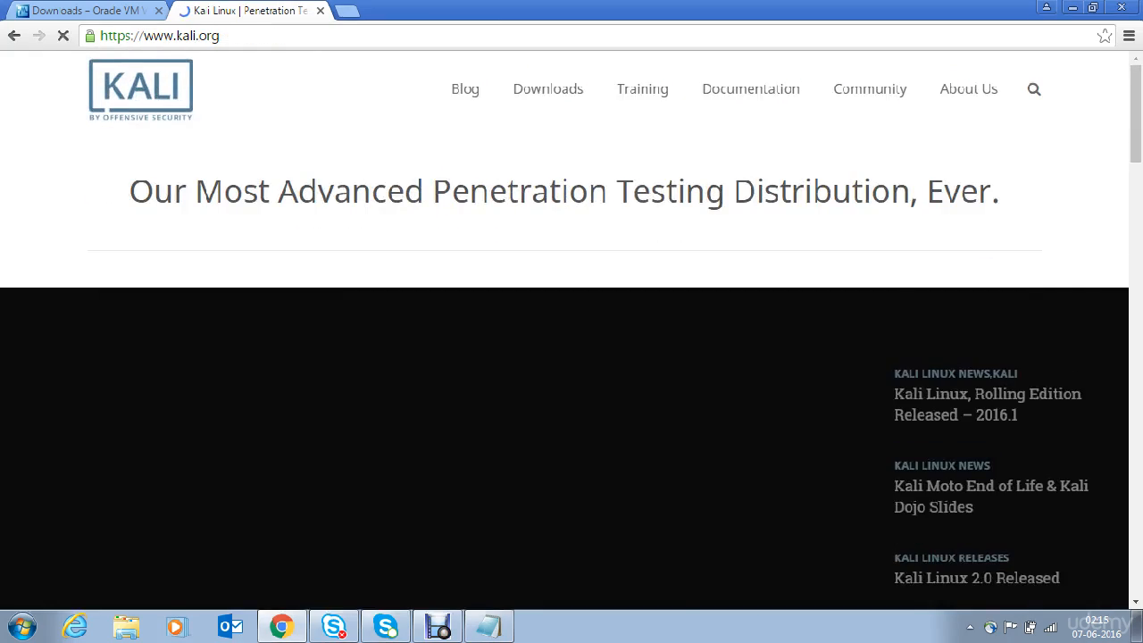
left_click(160, 36)
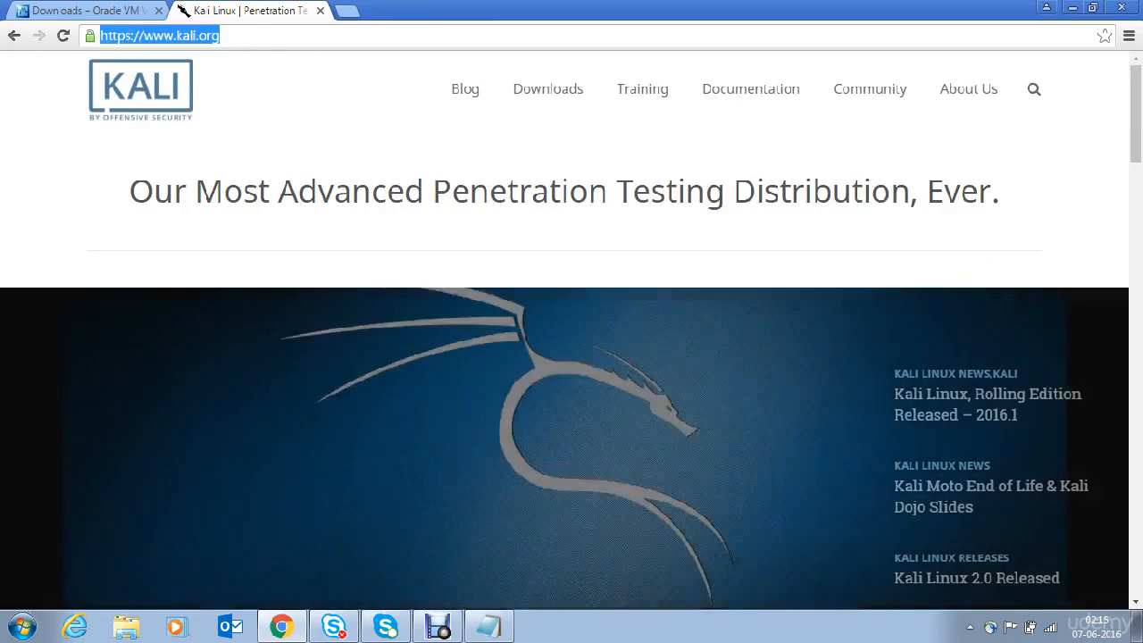
left_click(548, 88)
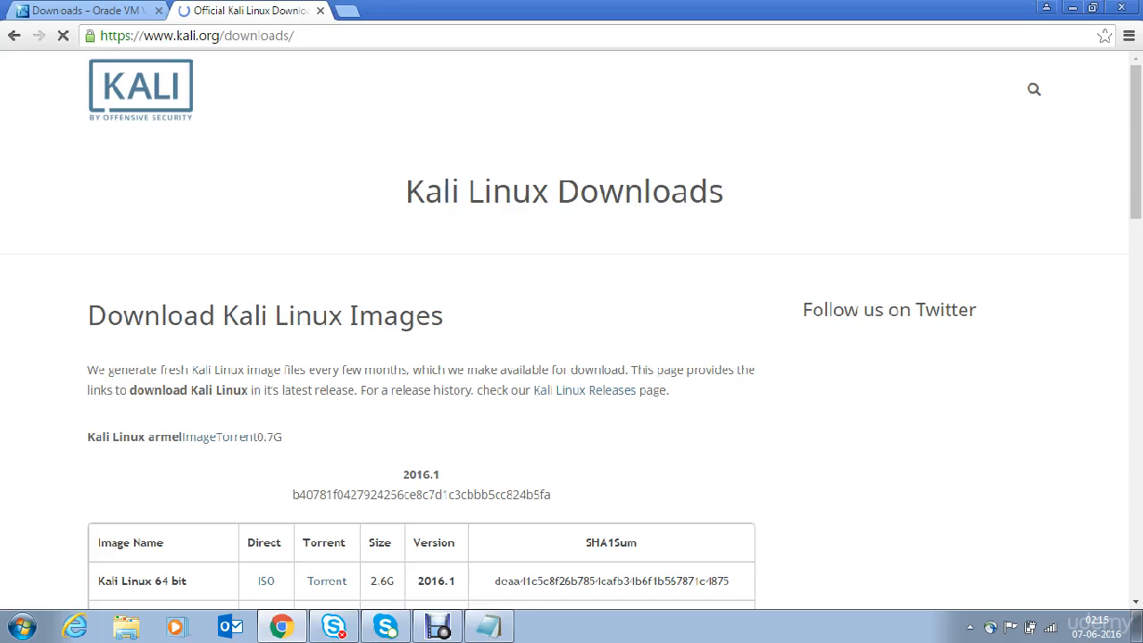
scroll(571, 339, "down", 5)
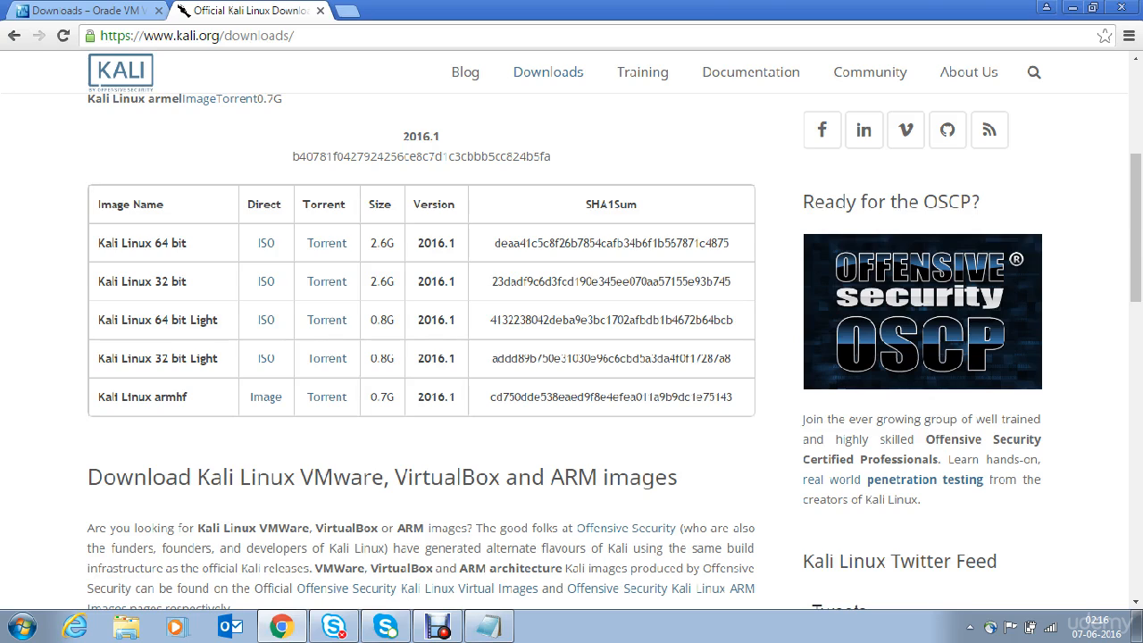
Open Oracle VM VirtualBox and start a new virtual machine named kali
key("super")
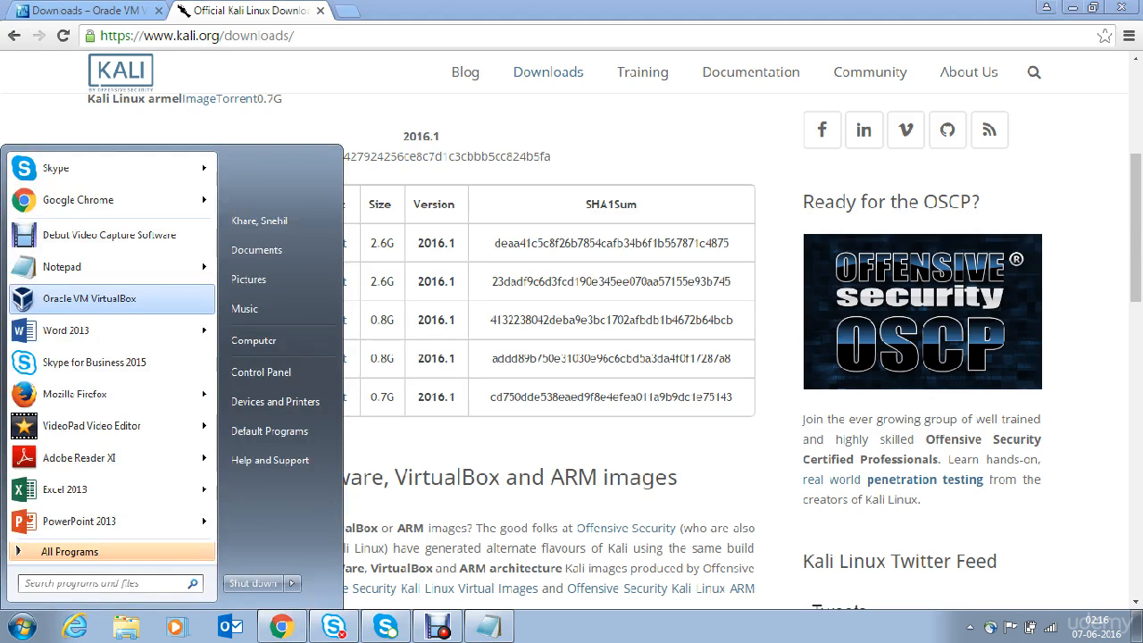
left_click(114, 298)
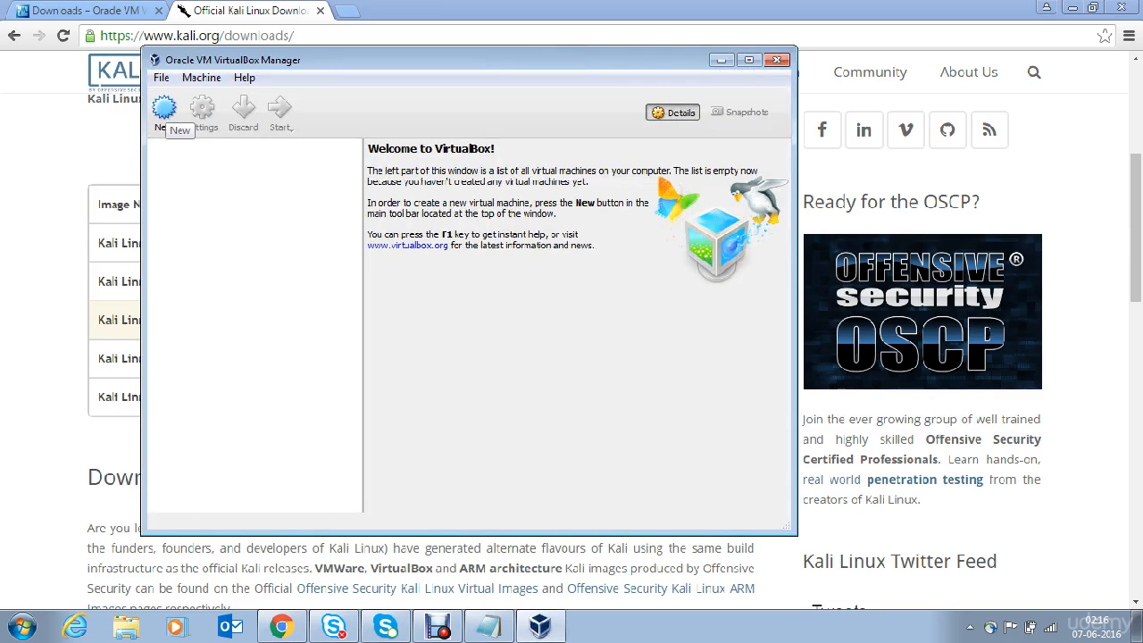
left_click(163, 112)
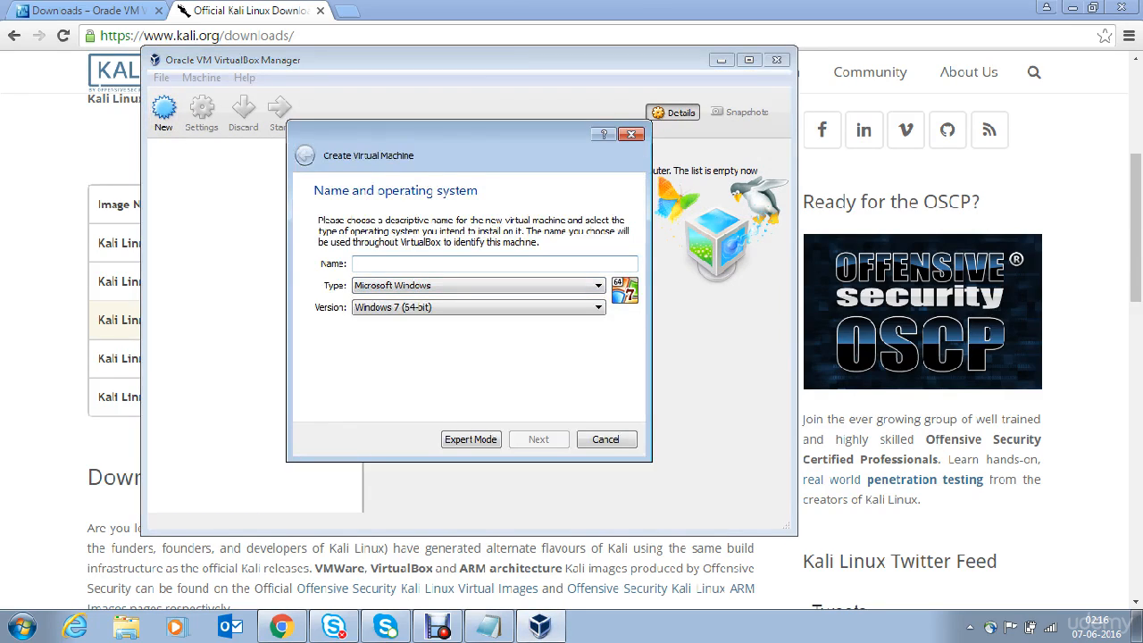
type("kai new")
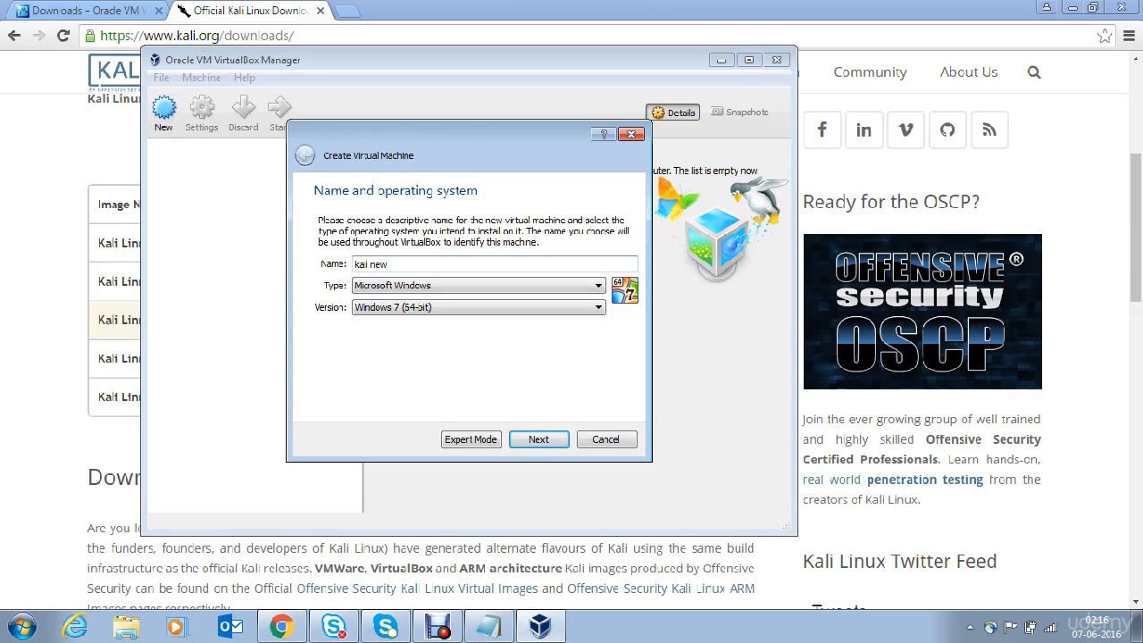
key("BackSpace")
key("BackSpace")
key("BackSpace")
key("BackSpace")
Set the new machine's operating system type to Linux and version to Debian (64-bit), and continue to the memory settings
key("Tab")
key("alt+Down")
key("Down")
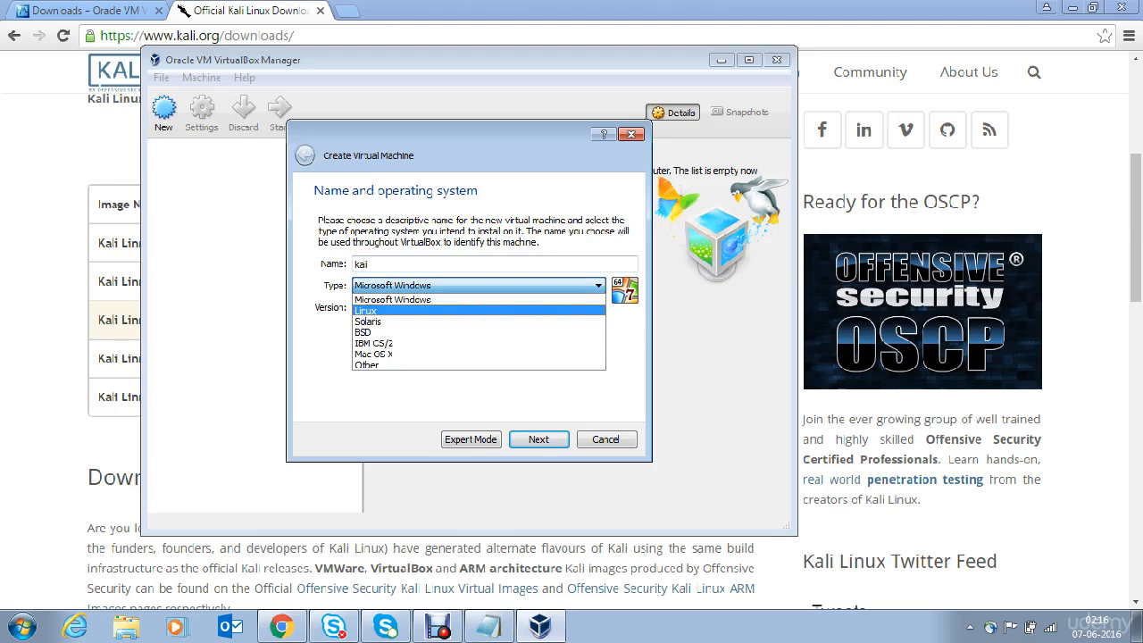
key("Return")
key("alt+Down")
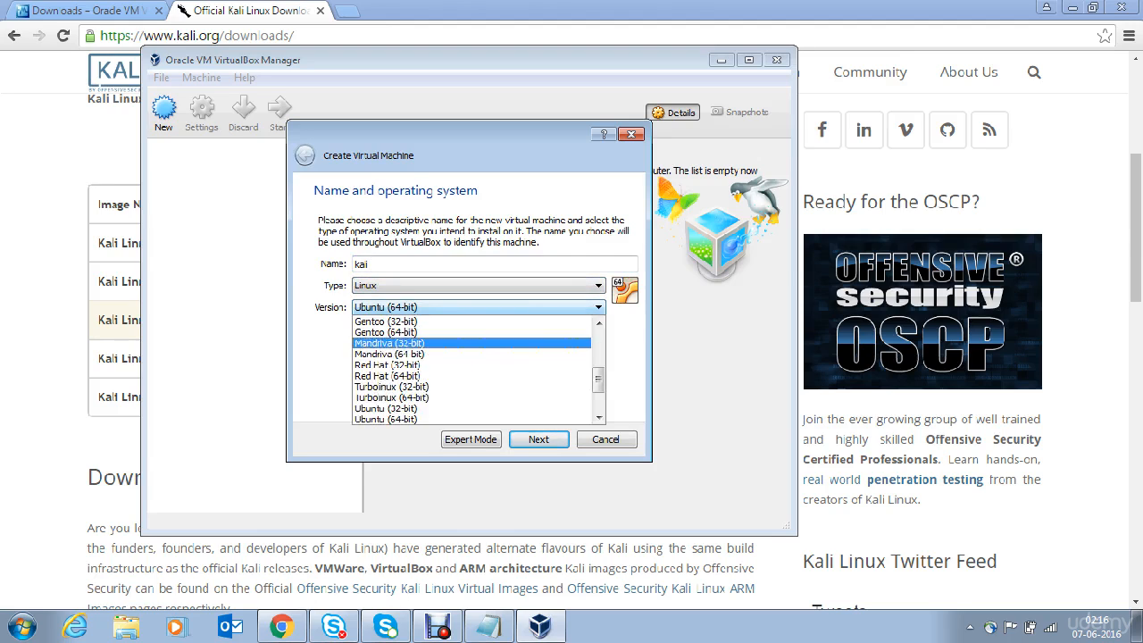
scroll(500, 355, "up", 5)
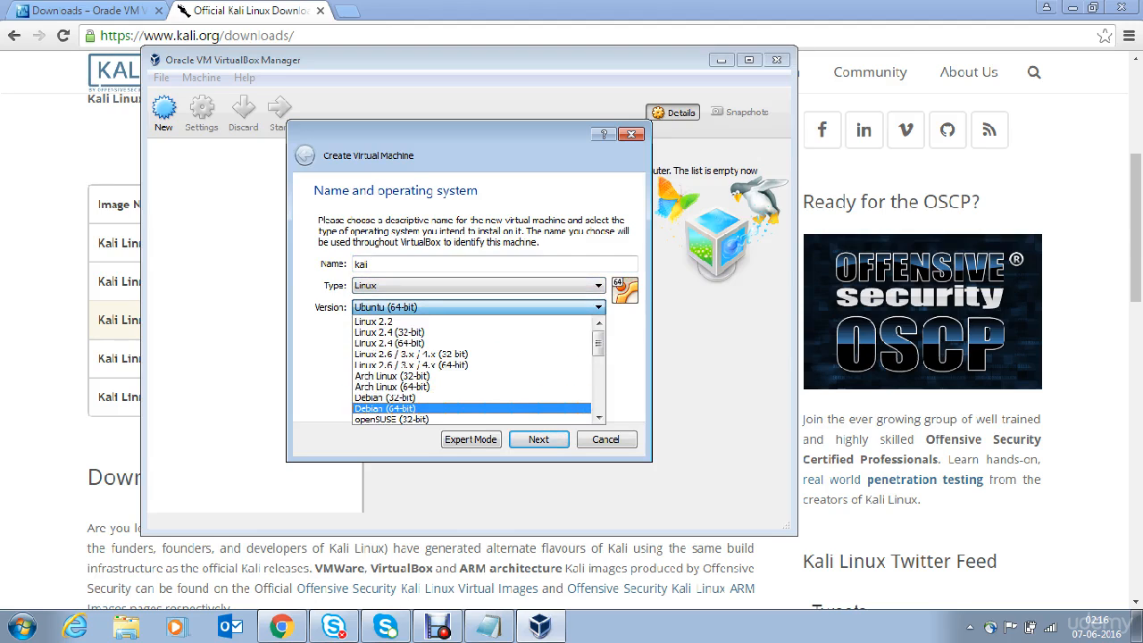
key("Return")
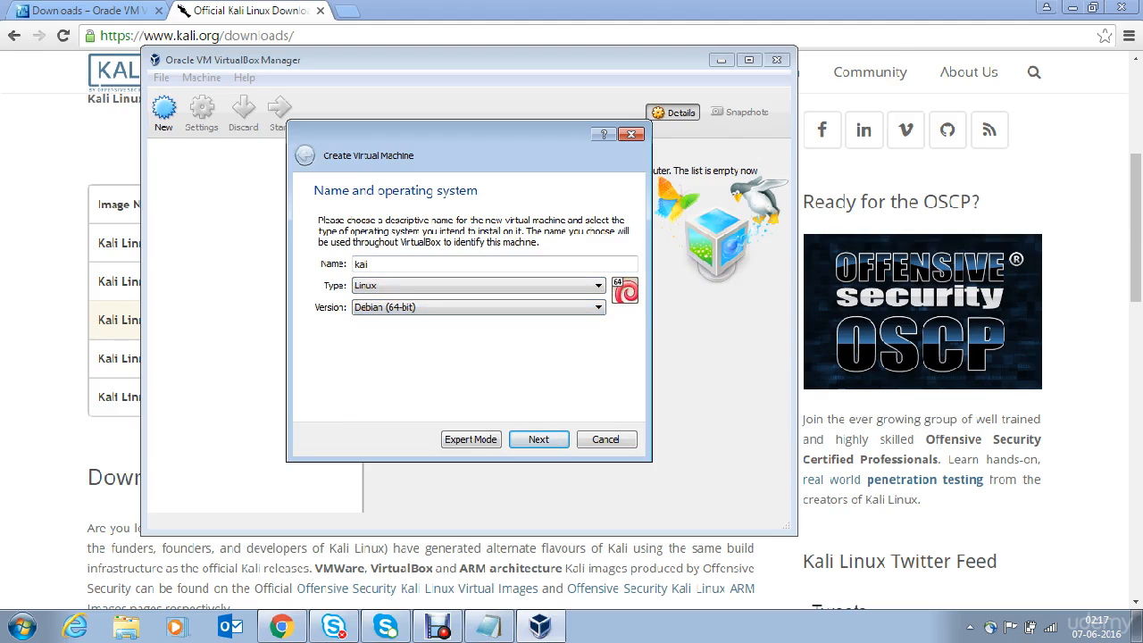
key("Return")
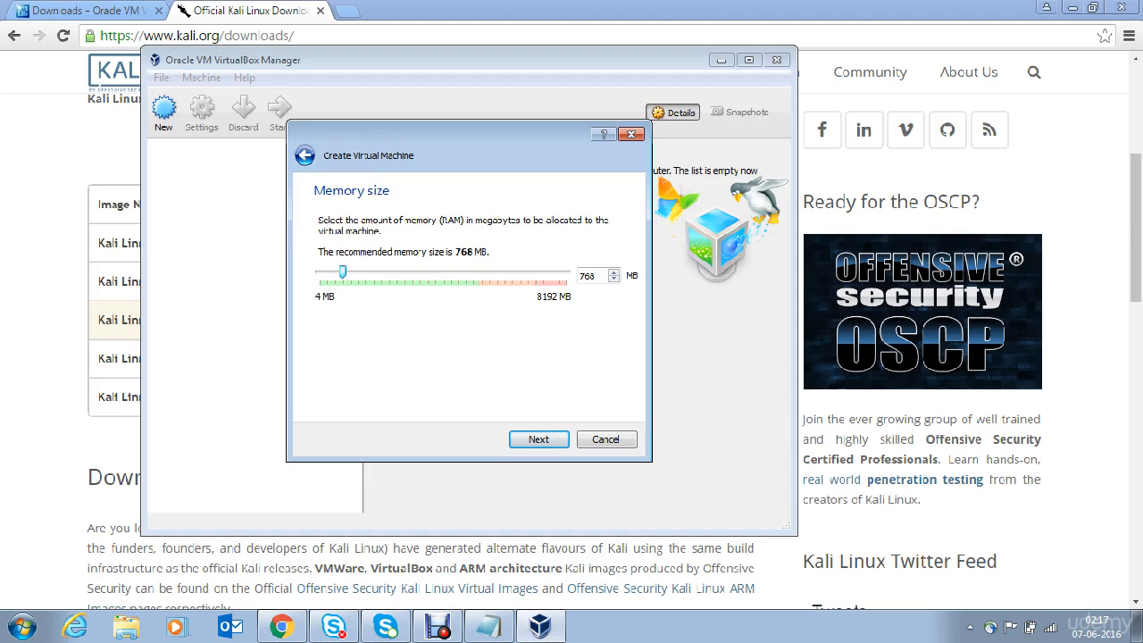
Allocate 2048 MB of memory to the machine and choose to create a virtual hard disk now
left_click_drag(342, 272, 381, 272)
left_click(538, 439)
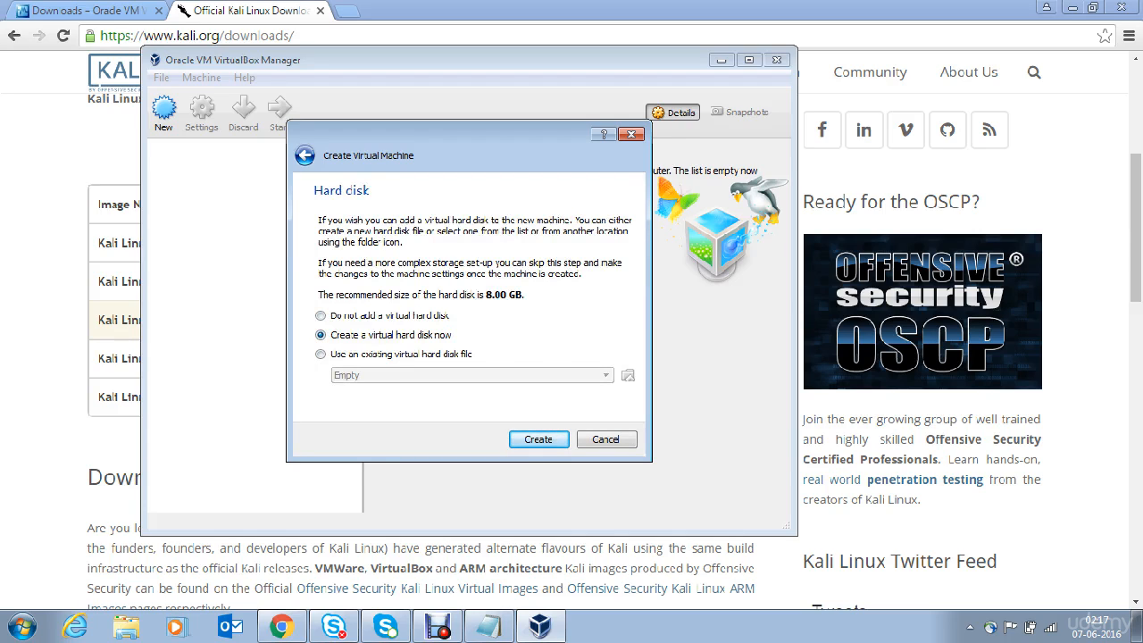
left_click(538, 439)
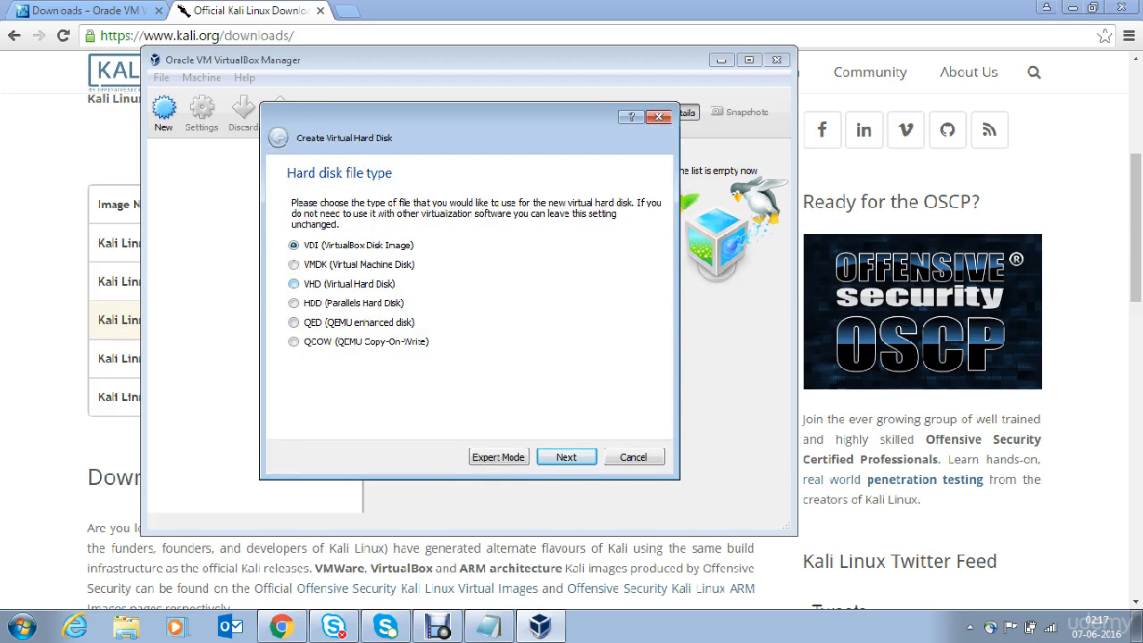
Create the virtual hard disk kali_ as a dynamically allocated VHD (Virtual Hard Disk) of 8.00 GB
left_click(295, 284)
left_click(567, 457)
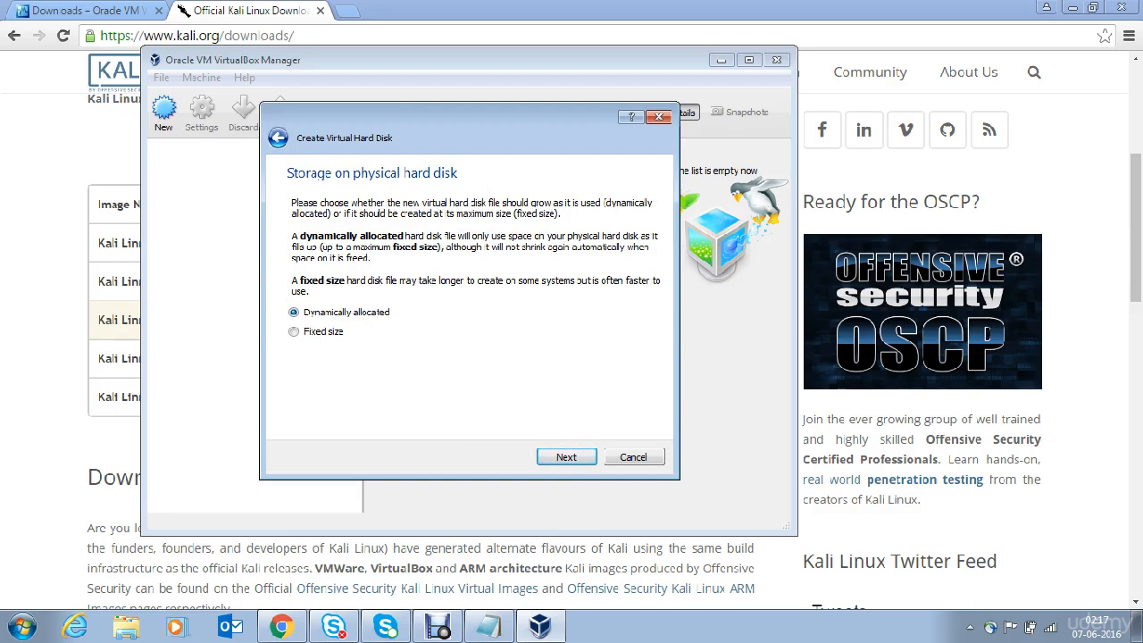
key("Return")
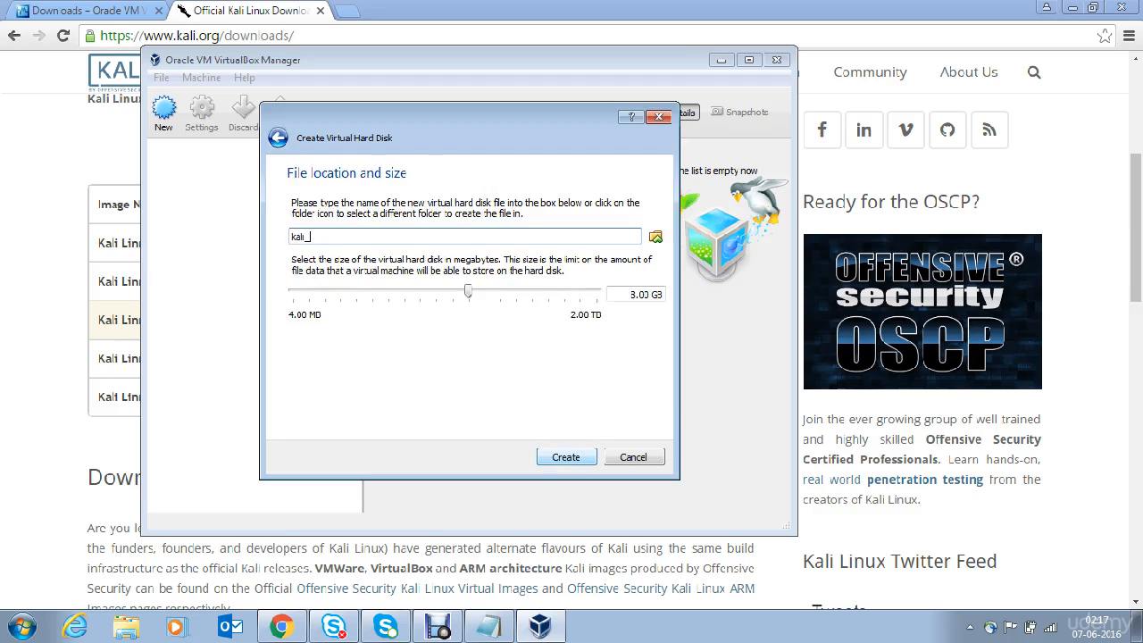
key("Return")
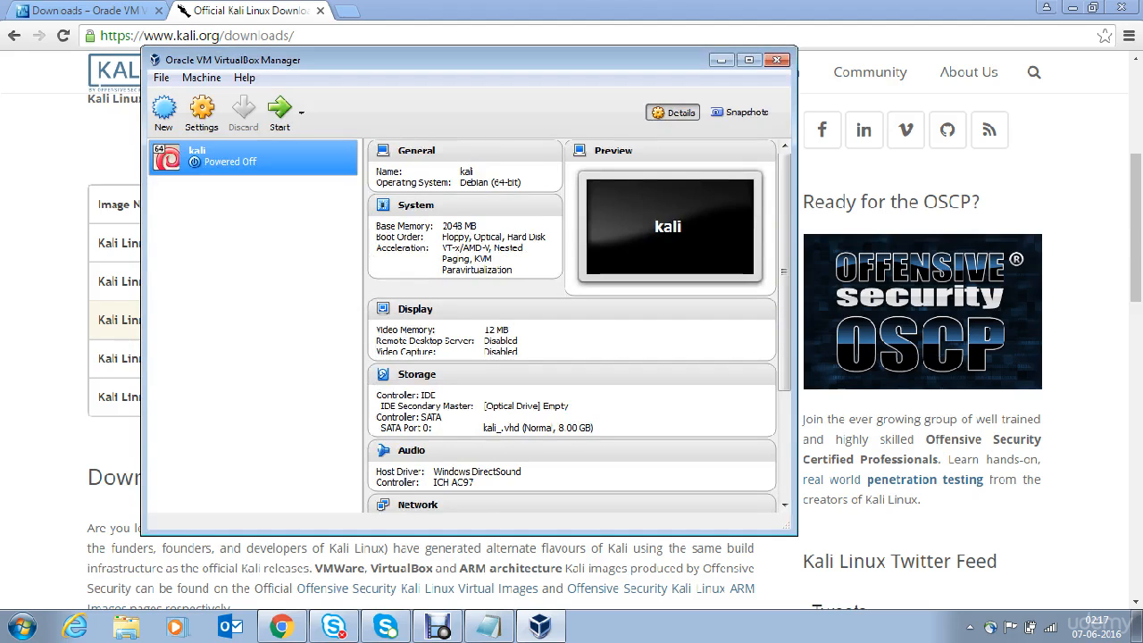
Add an optical drive with the kali-linux-2.0-amd64 ISO to the kali machine's IDE controller and check the attached disks' attributes
left_click(201, 112)
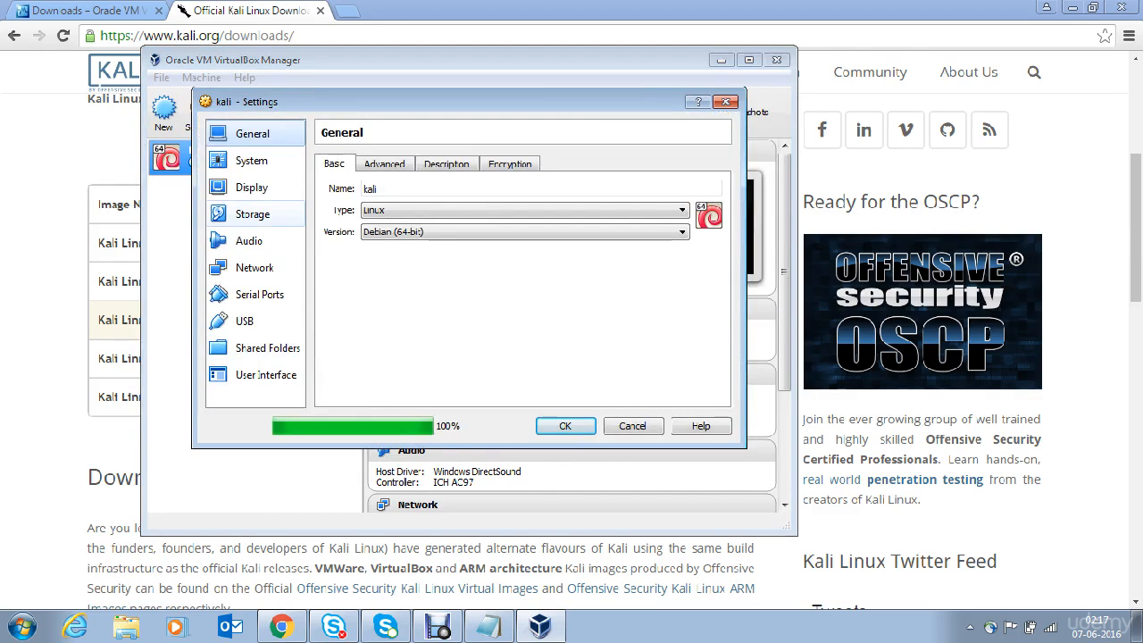
left_click(252, 215)
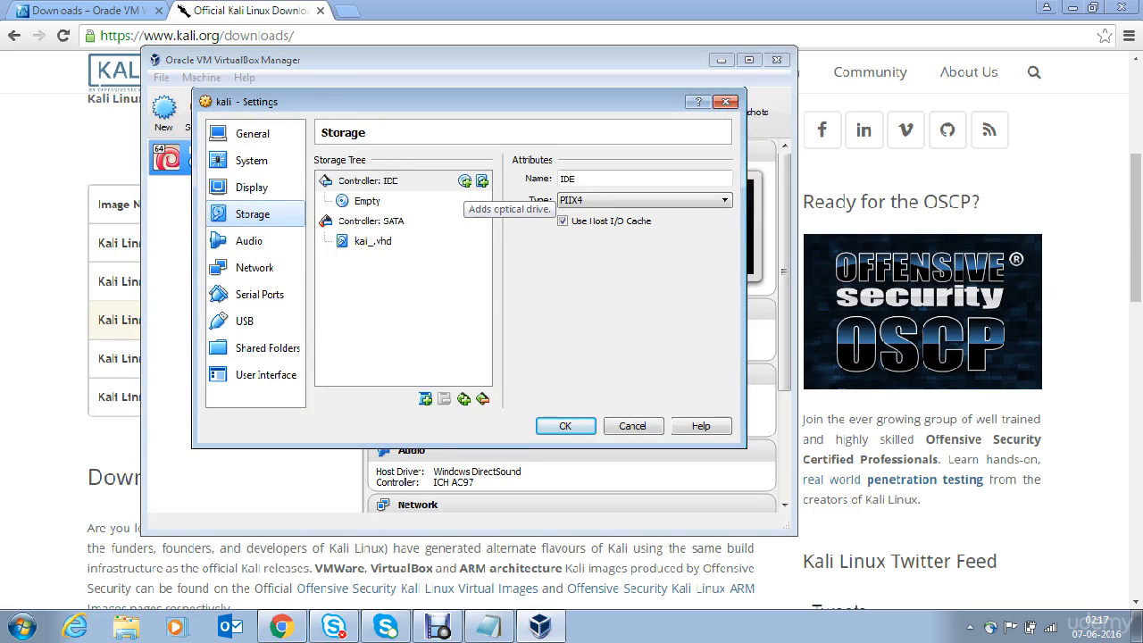
left_click(464, 182)
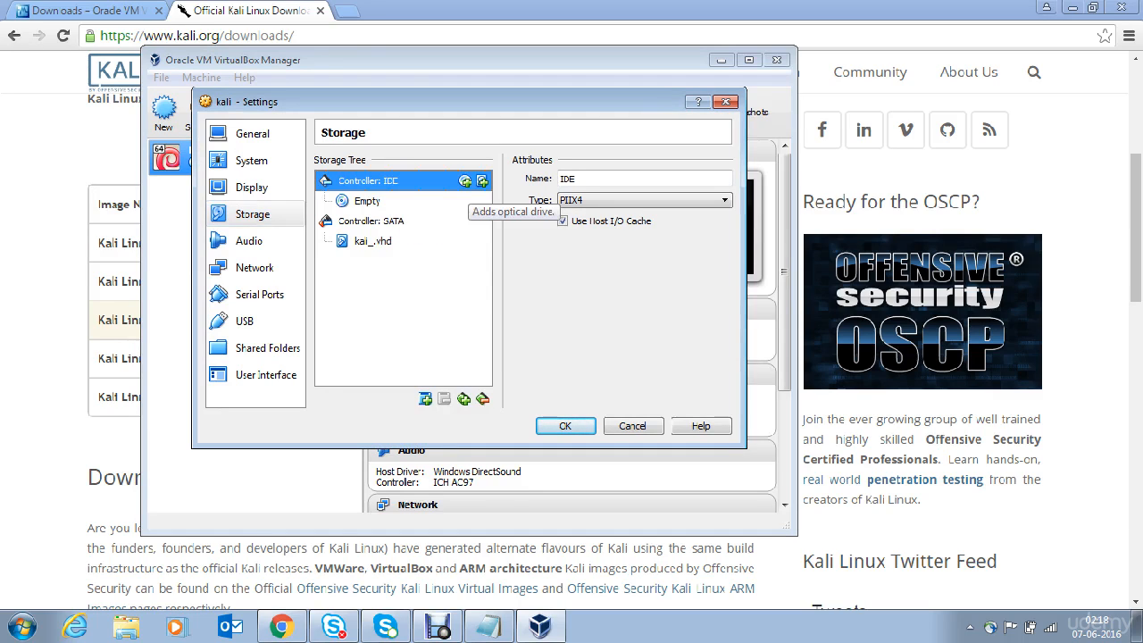
left_click(465, 183)
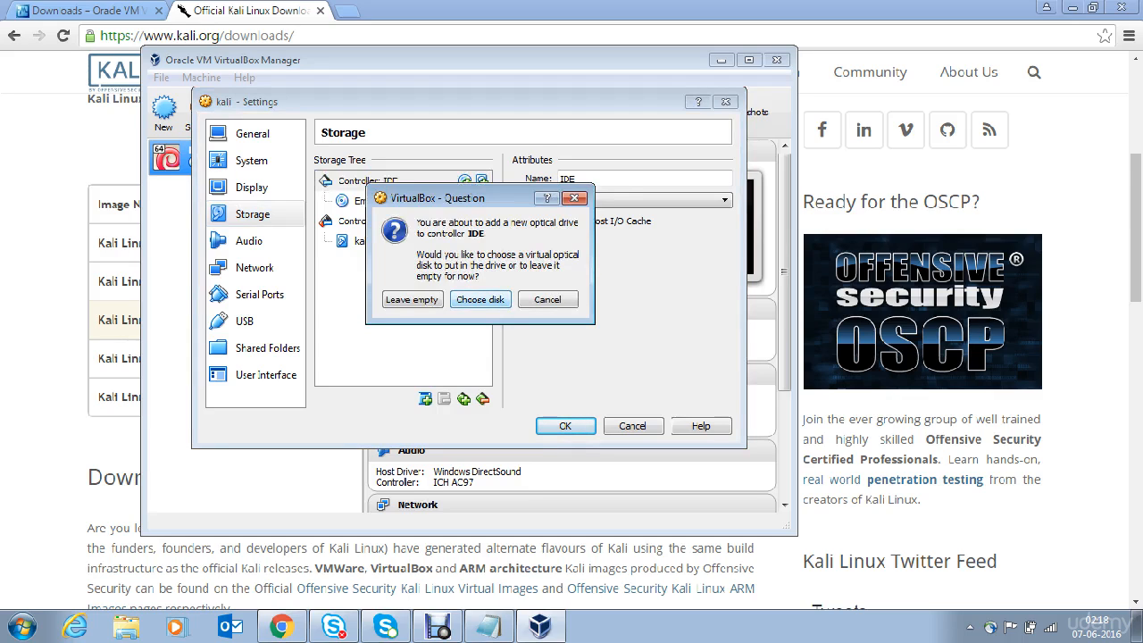
left_click(481, 300)
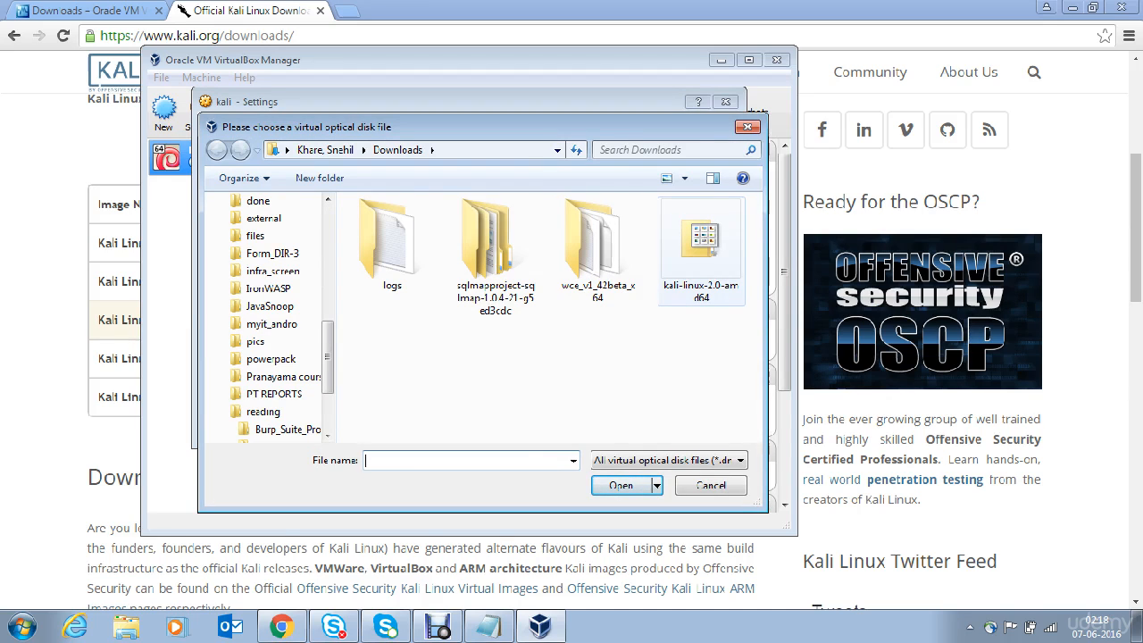
double_click(702, 250)
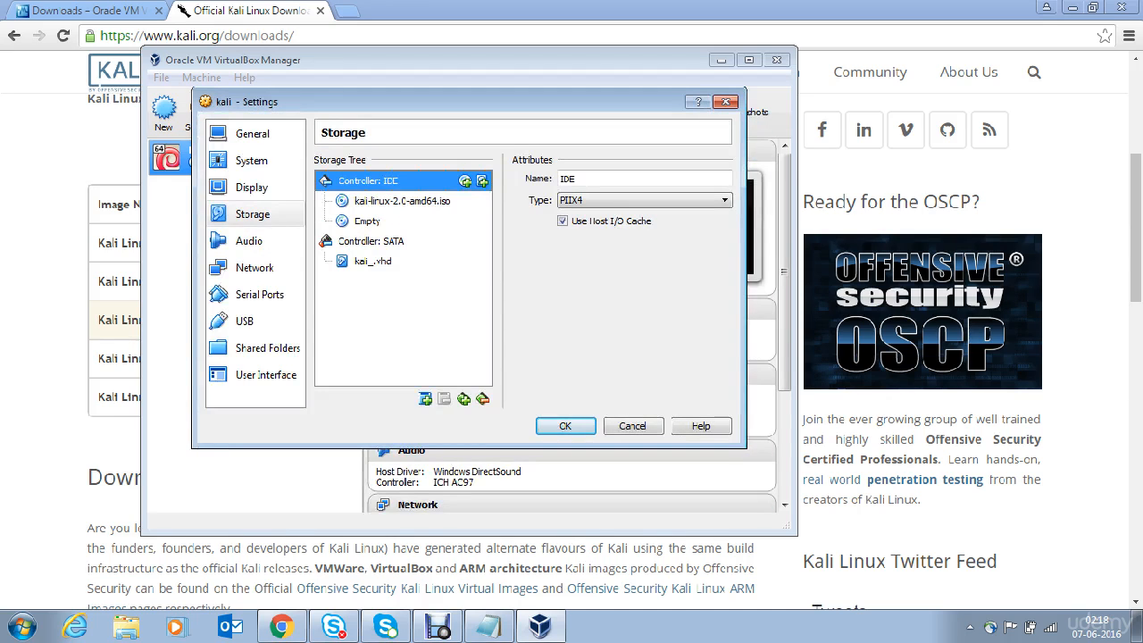
left_click(402, 201)
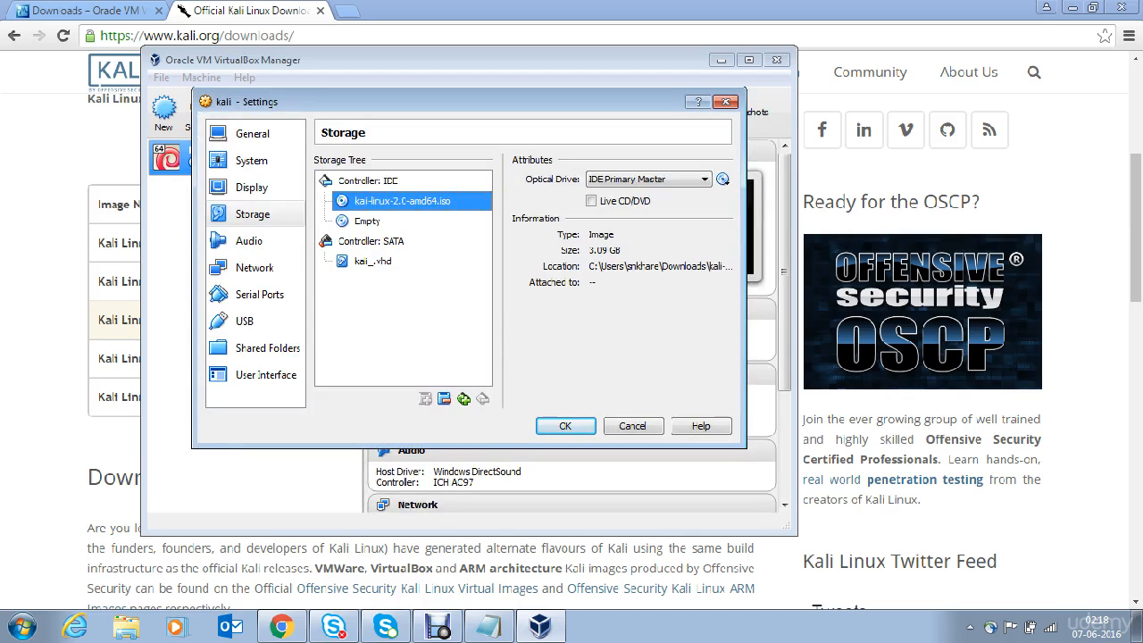
left_click(372, 261)
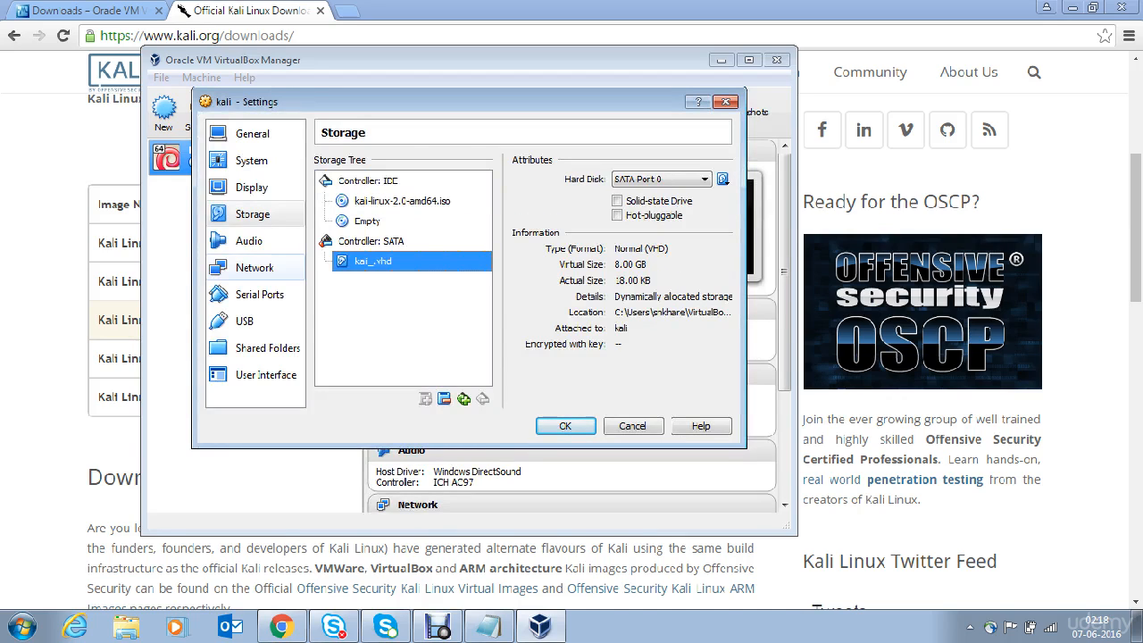
Attach the kali machine's network Adapter 1 to Bridged Adapter and save the machine settings
left_click(256, 268)
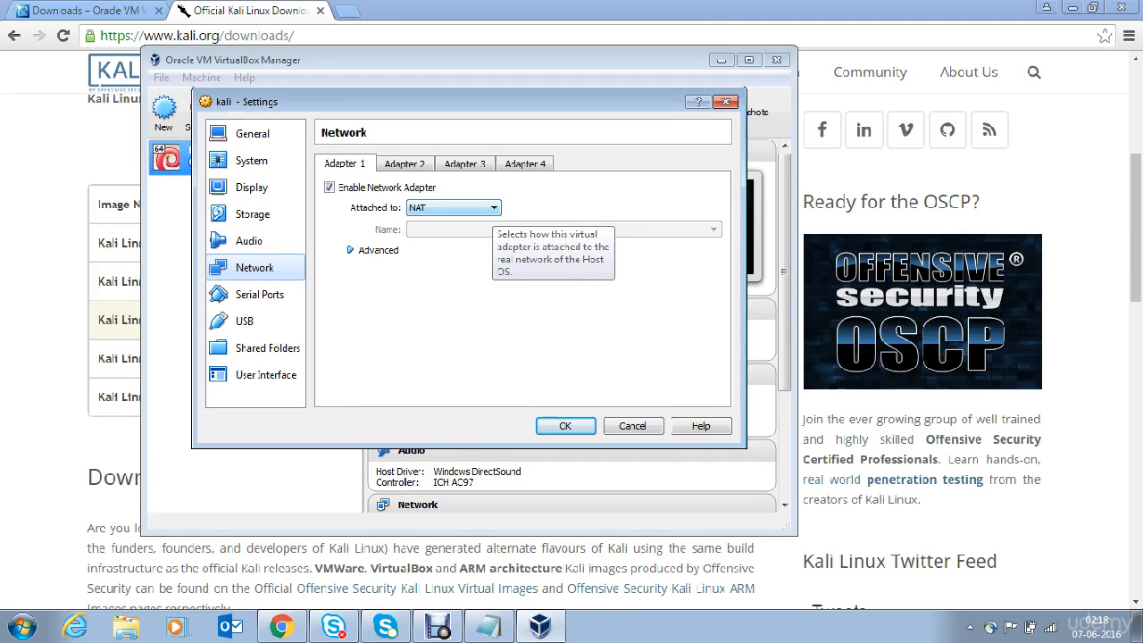
left_click(492, 208)
key("Down")
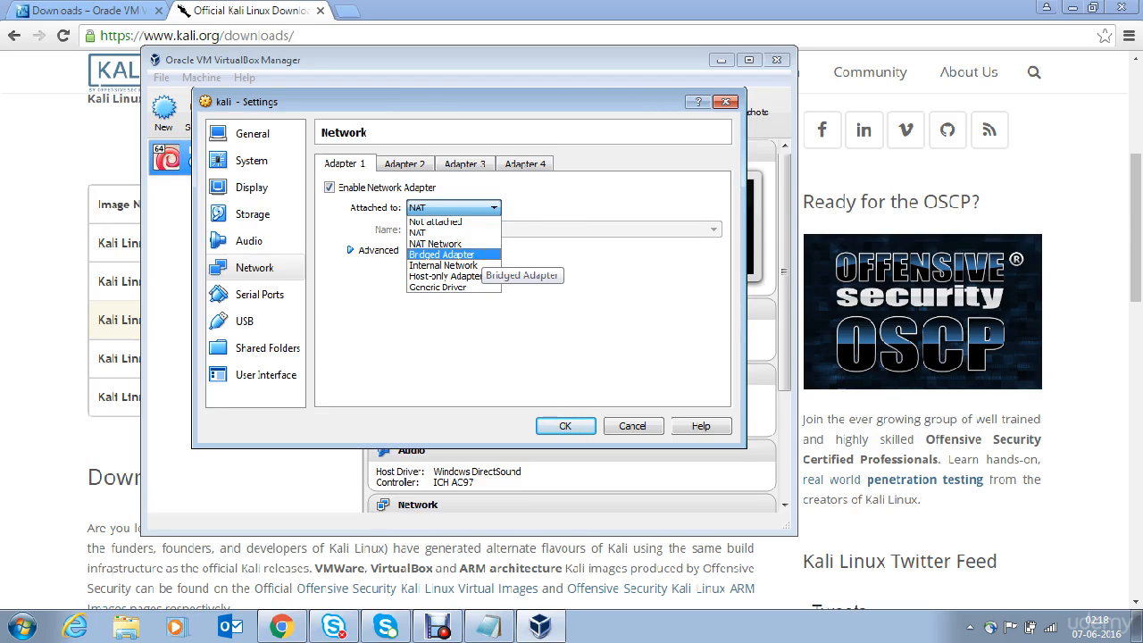
left_click(447, 255)
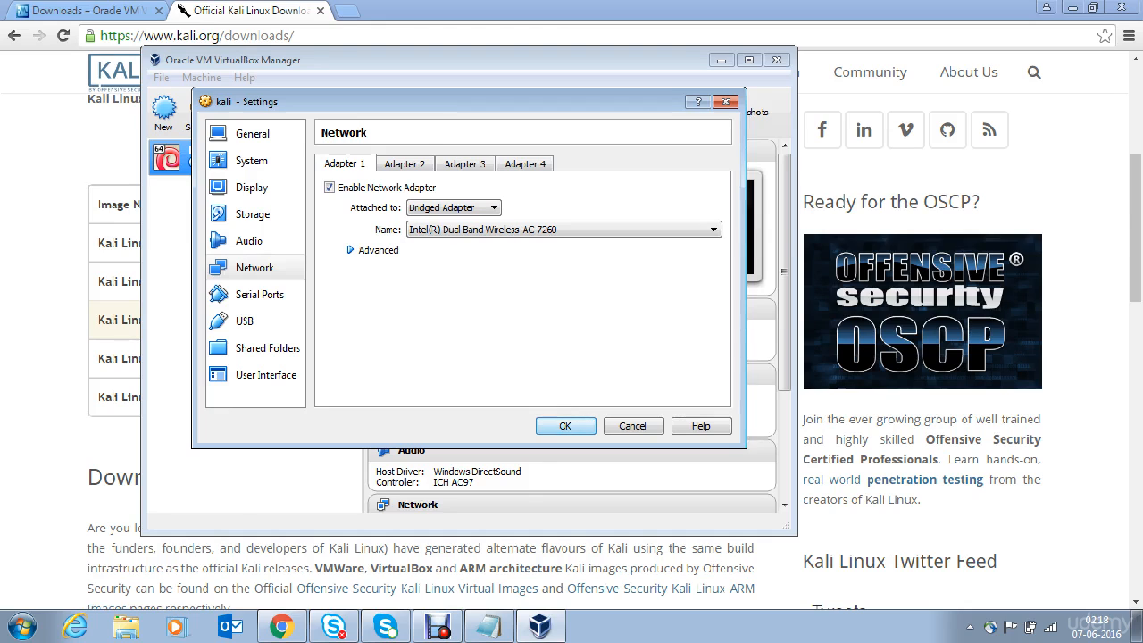
key("Return")
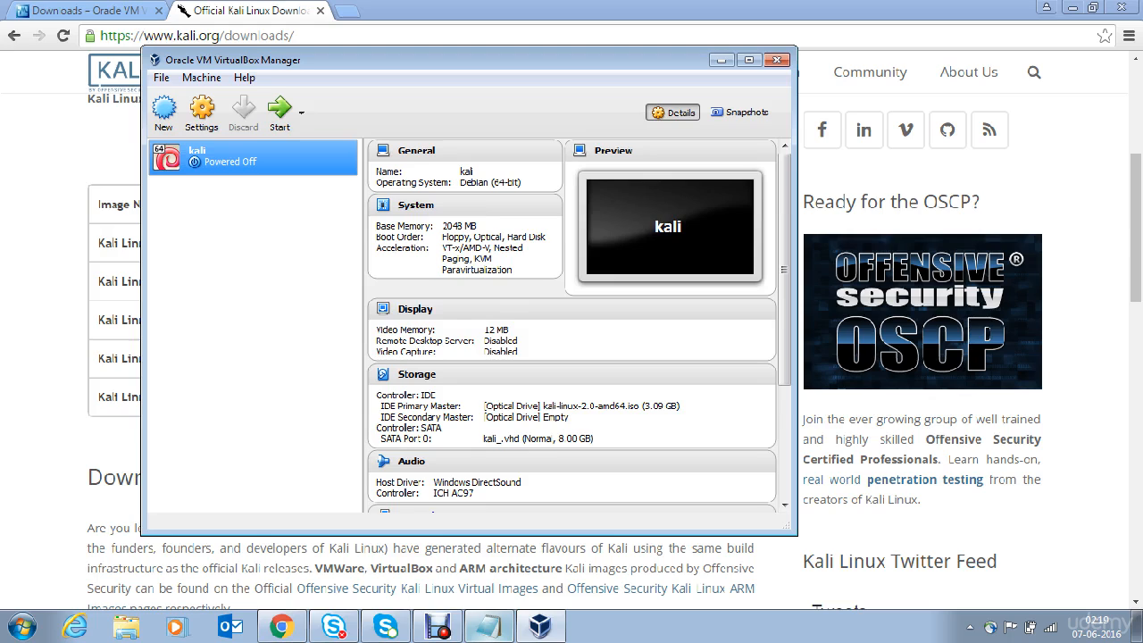
Switch to Notepad to read the instructions for installing VirtualBox from the command prompt with the NDIS5 network type
key("alt+Tab")
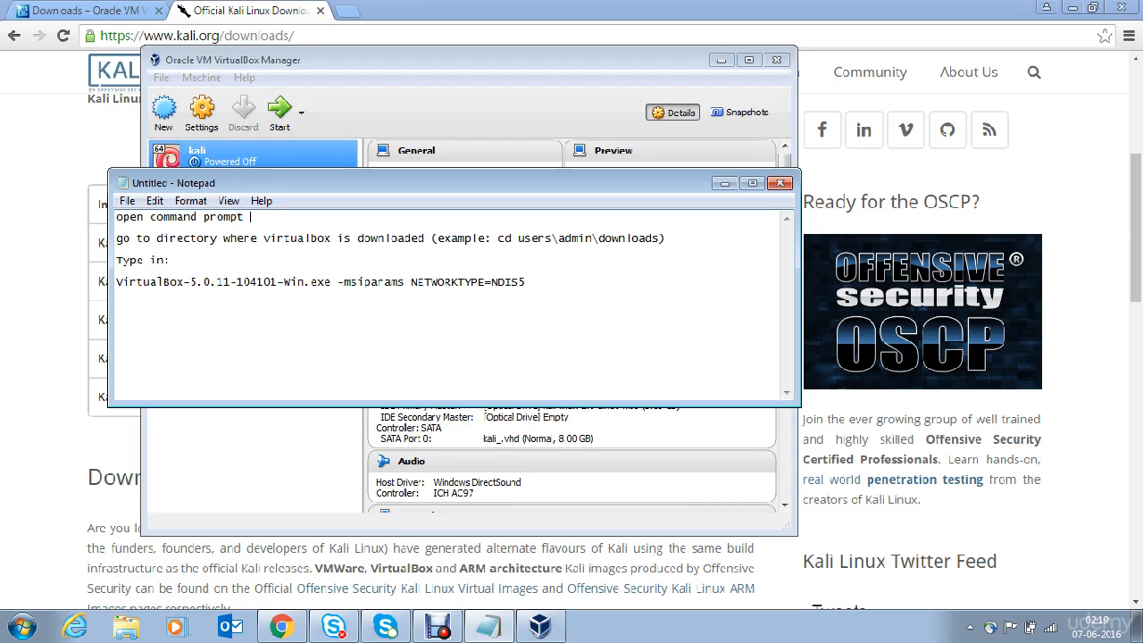
Review the Notepad instructions on reaching the VirtualBox download directory and running the installer with -msiparams NETWORKTYPE=NDIS5
left_click_drag(251, 217, 116, 217)
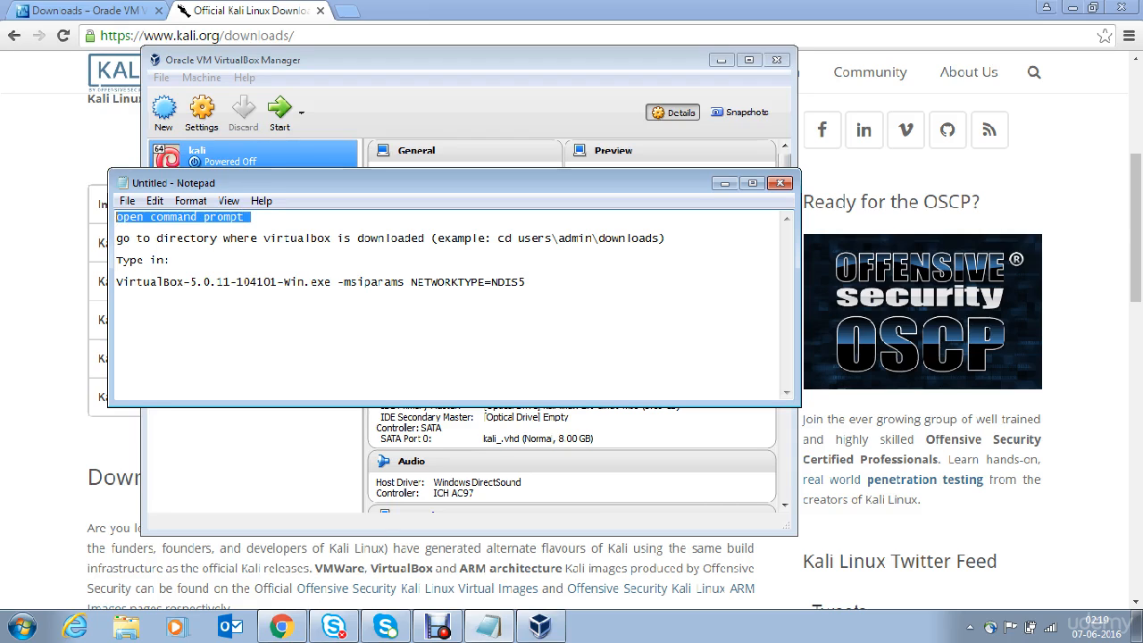
left_click(118, 229)
left_click_drag(116, 238, 425, 238)
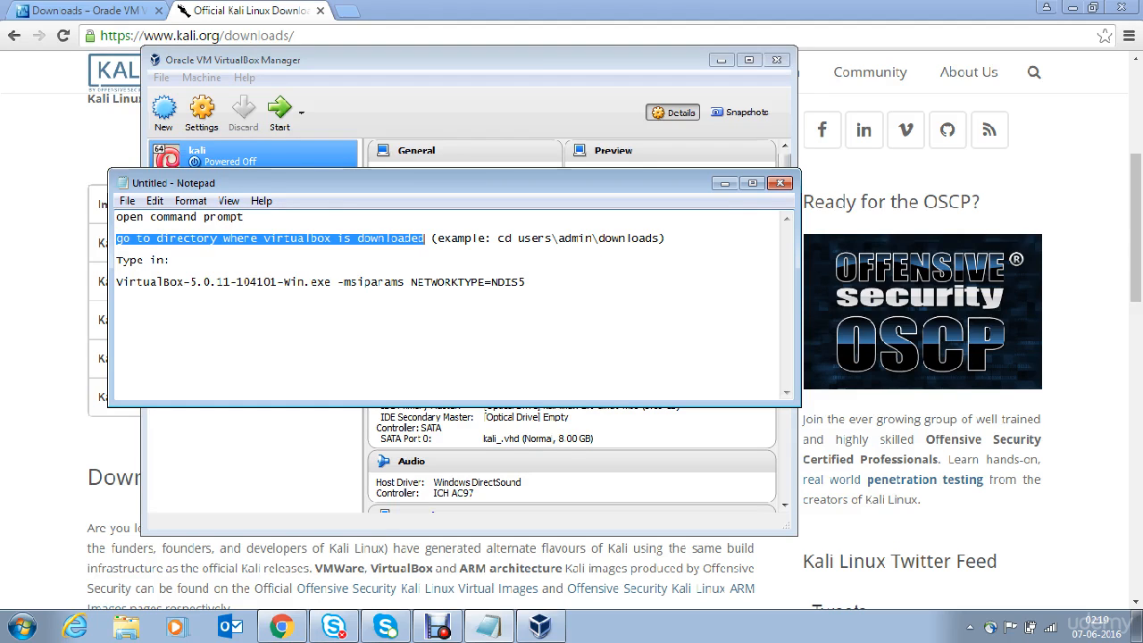
left_click(177, 260)
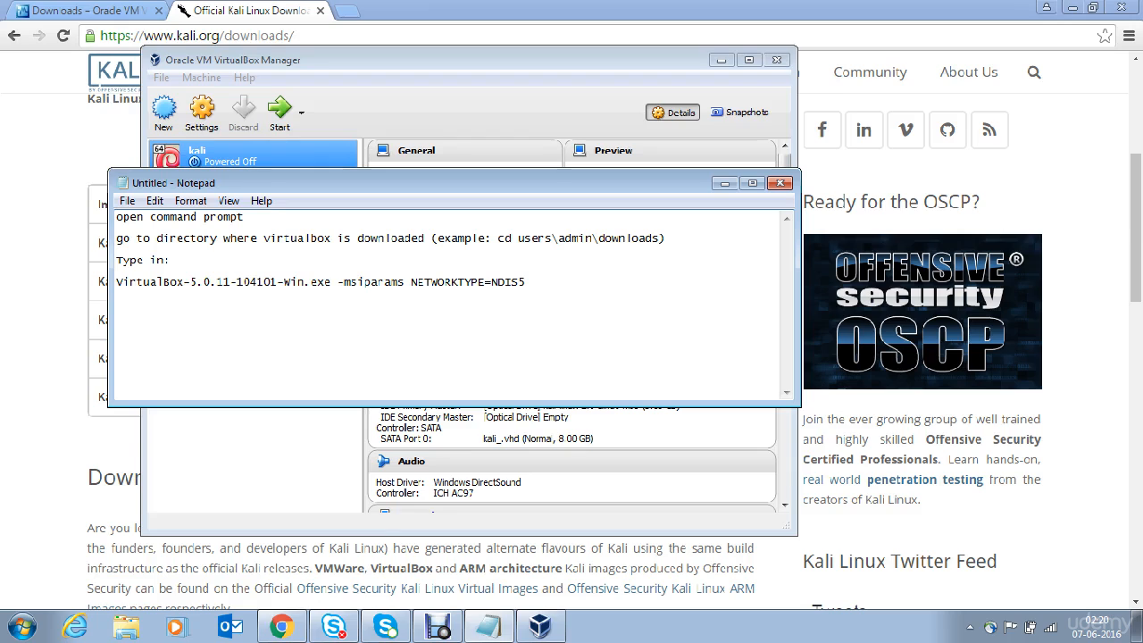
mouse_move(119, 281)
left_mouse_down()
mouse_move(336, 283)
mouse_move(117, 279)
left_mouse_up()
left_click(329, 281)
left_click(163, 282)
left_click_drag(338, 281, 405, 282)
left_click(405, 283)
left_click_drag(411, 282, 525, 282)
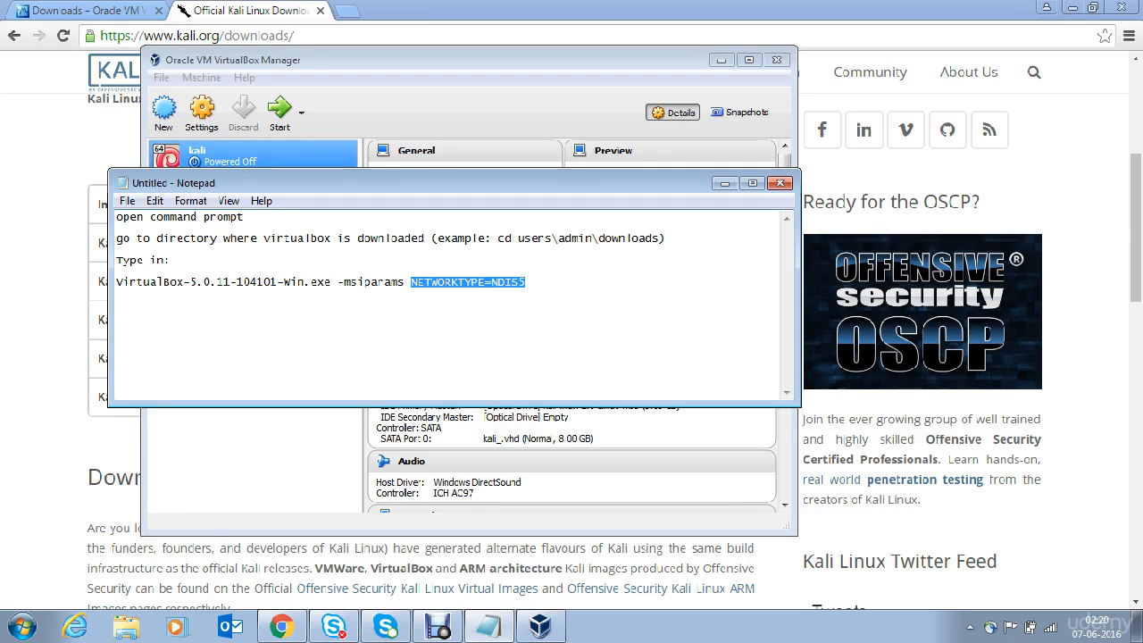
left_click(527, 283)
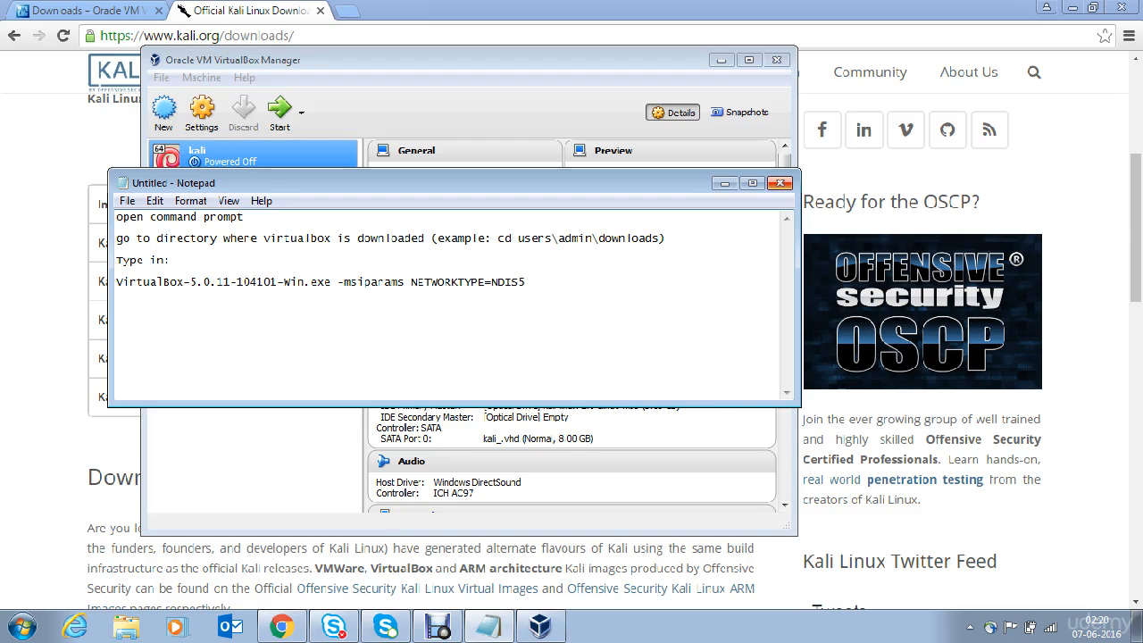
Leave Notepad for VirtualBox Manager, start the kali virtual machine and dismiss its Auto capture keyboard notice
left_click(724, 184)
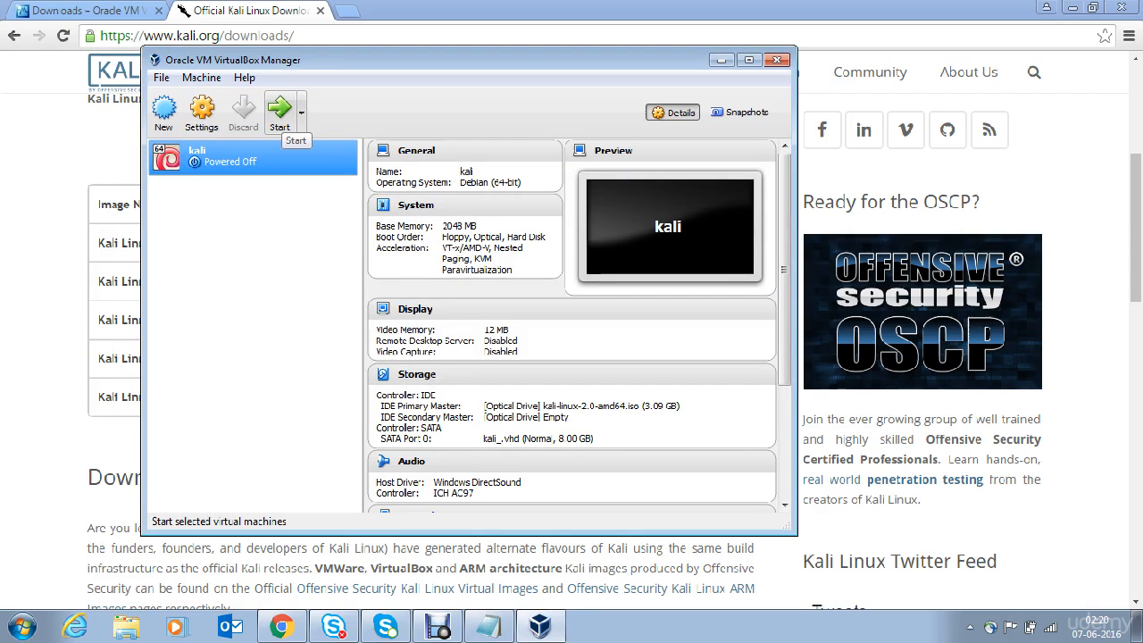
left_click(279, 109)
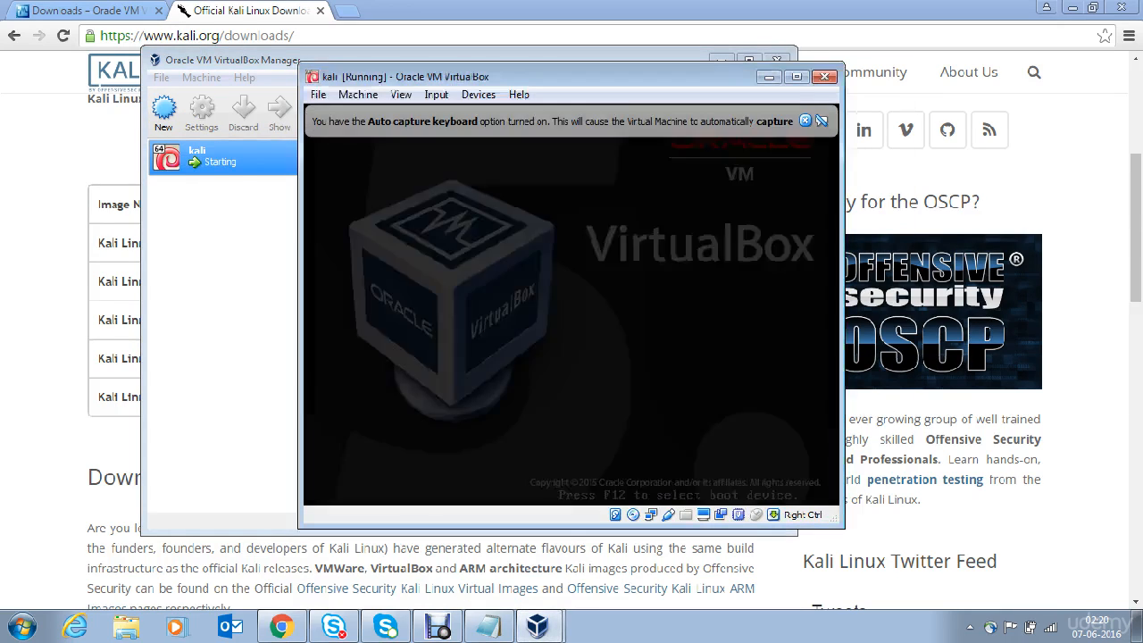
left_click(806, 121)
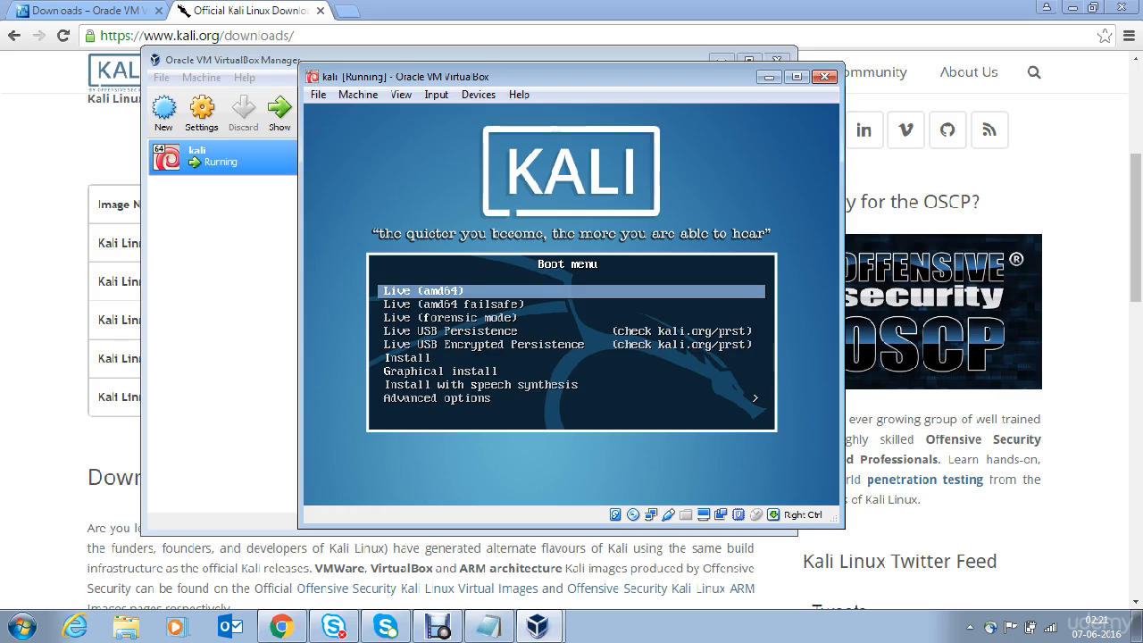
key("Down")
key("Down")
key("Down")
key("Down")
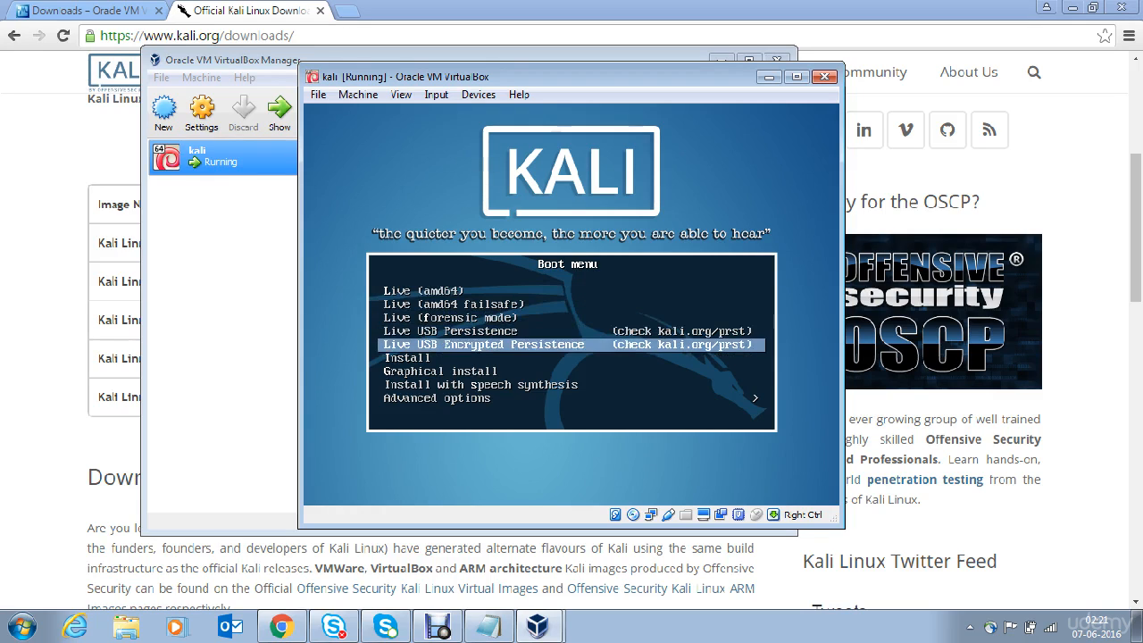
key("Down")
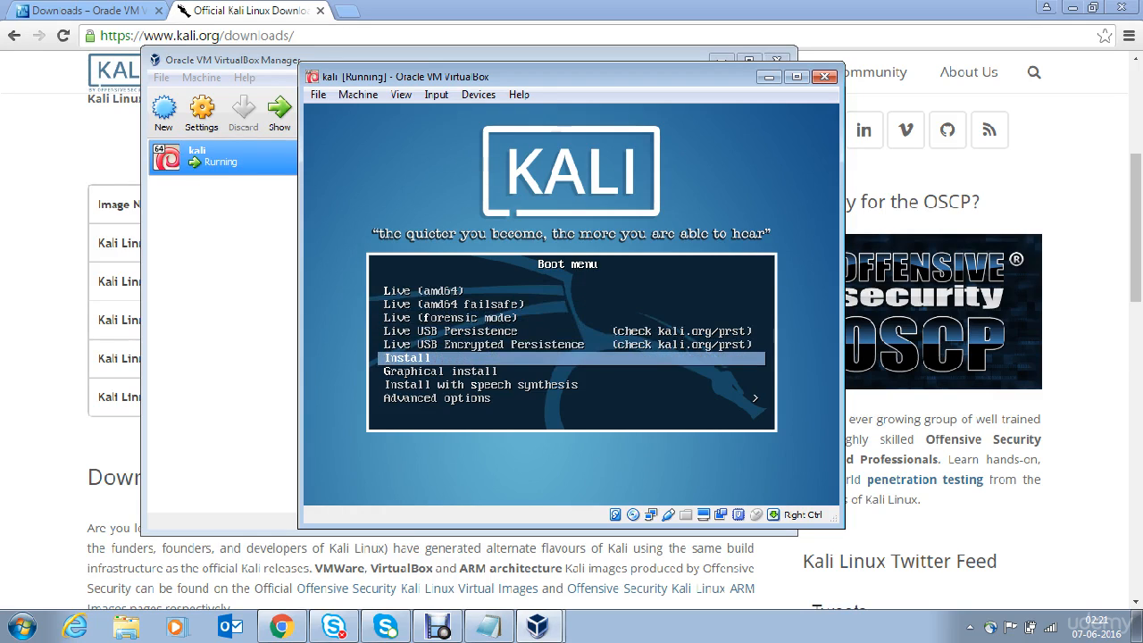
key("Up")
key("Up")
key("Up")
key("Up")
key("Up")
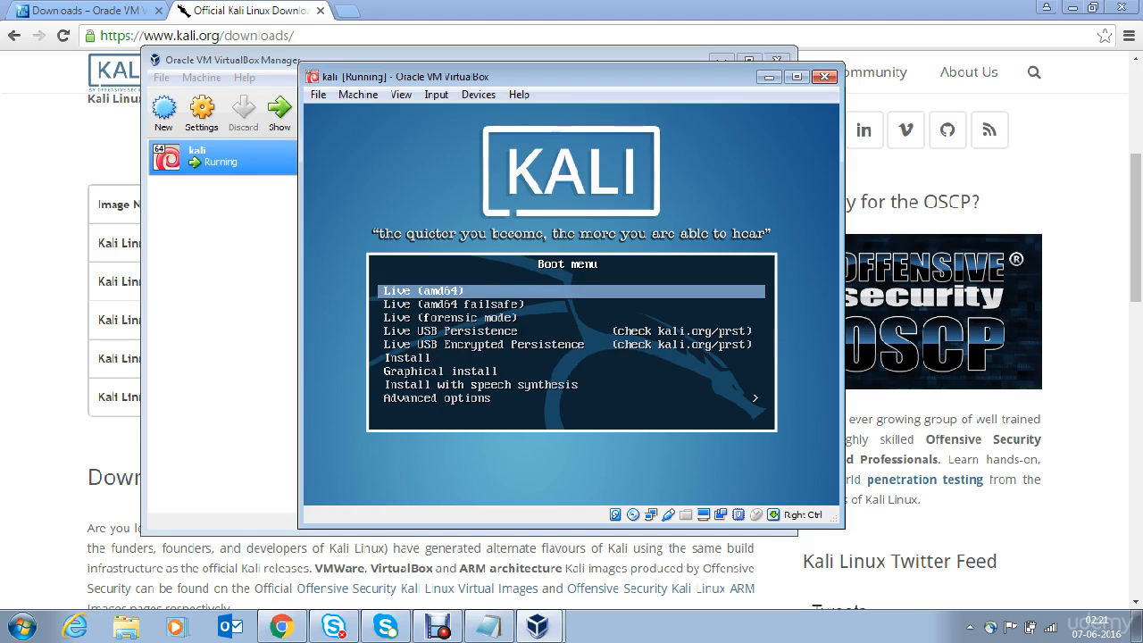
Boot Kali with the Live (amd64) option, dismissing the mouse pointer integration notice and moving the machine window clear of the screen edge
key("Return")
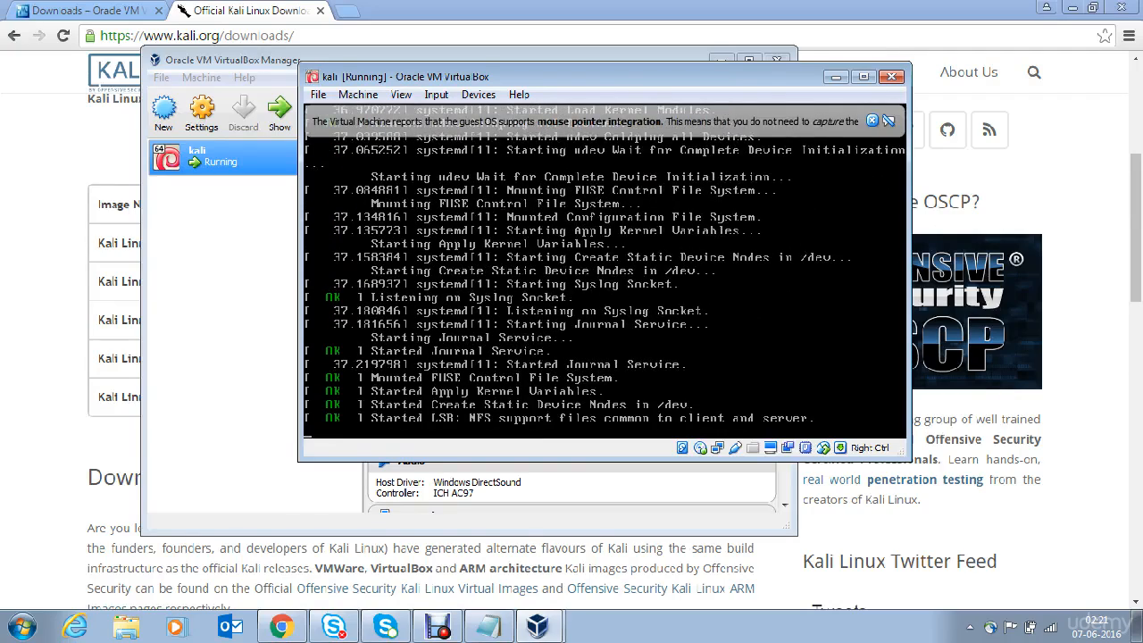
left_click(873, 121)
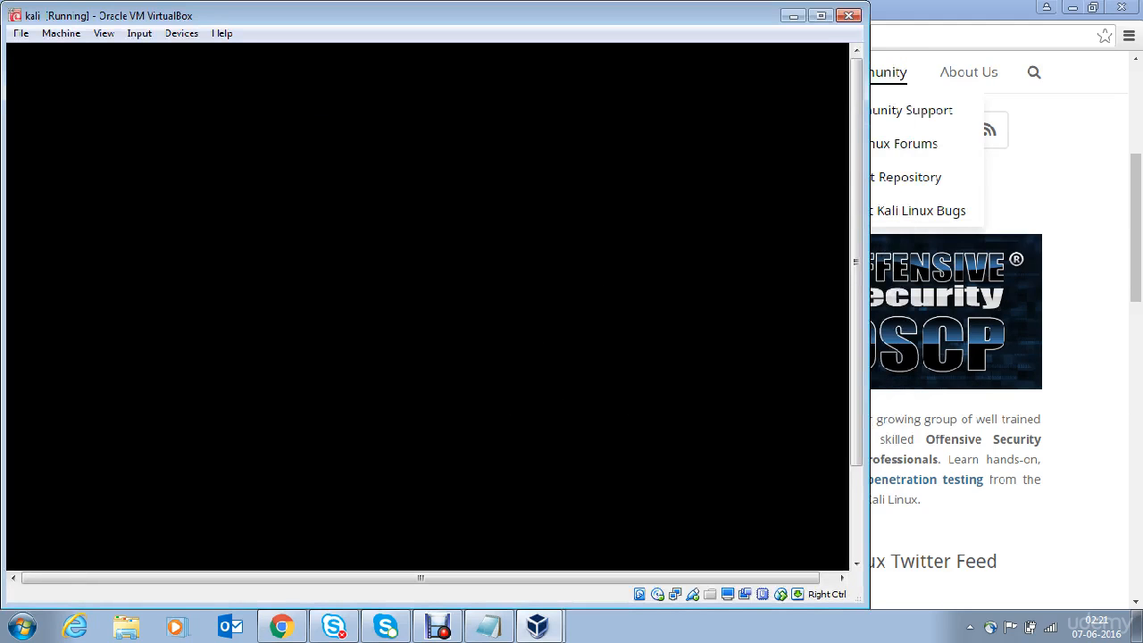
left_click_drag(429, 15, 557, 15)
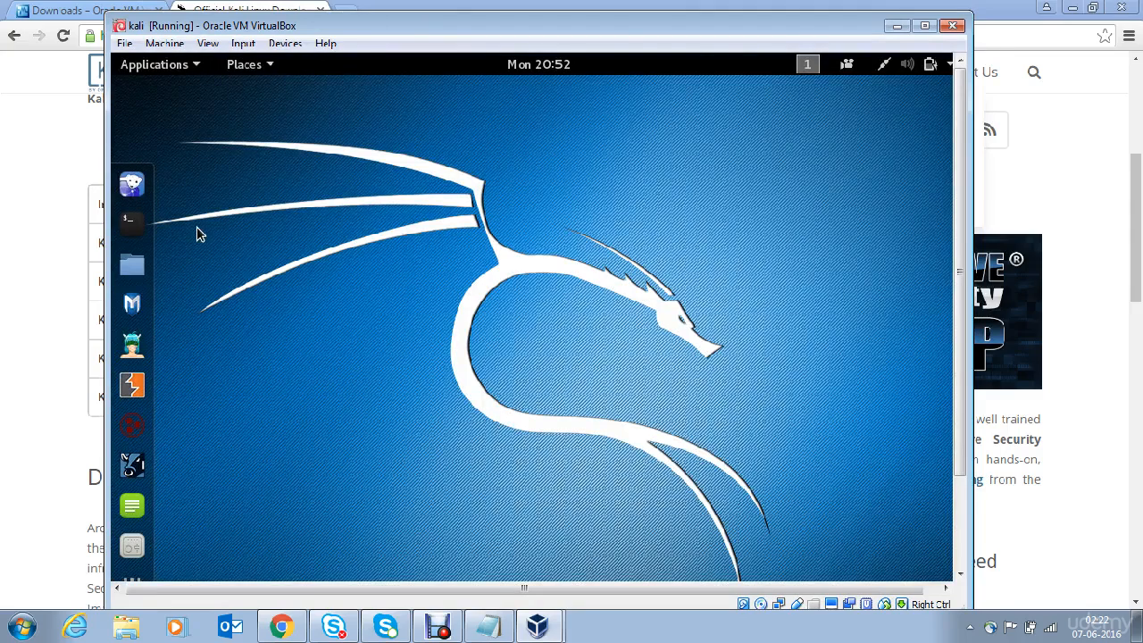
Open a terminal in Kali and run ifconfig to check the eth0 interface's IP address
left_click(132, 223)
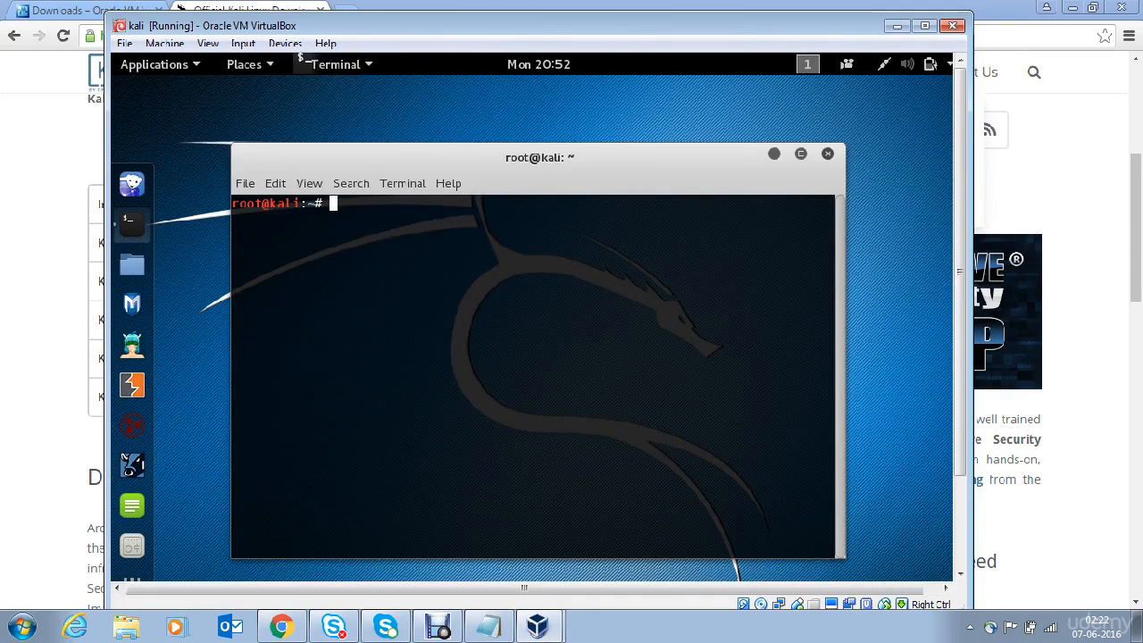
type("ifconfig")
key("Return")
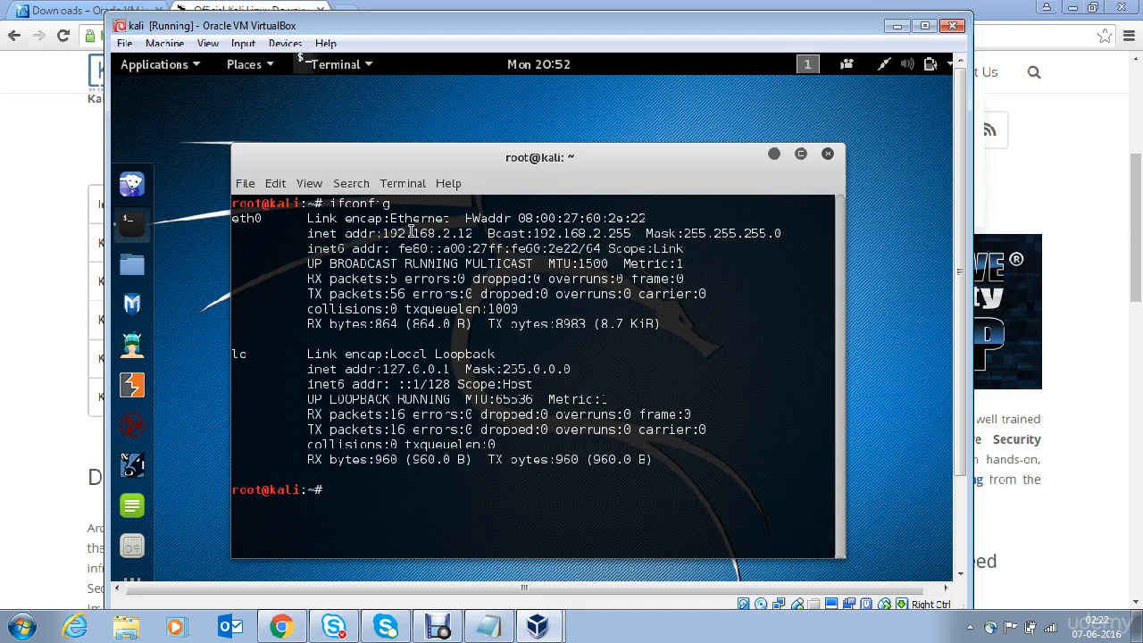
left_click_drag(384, 234, 483, 234)
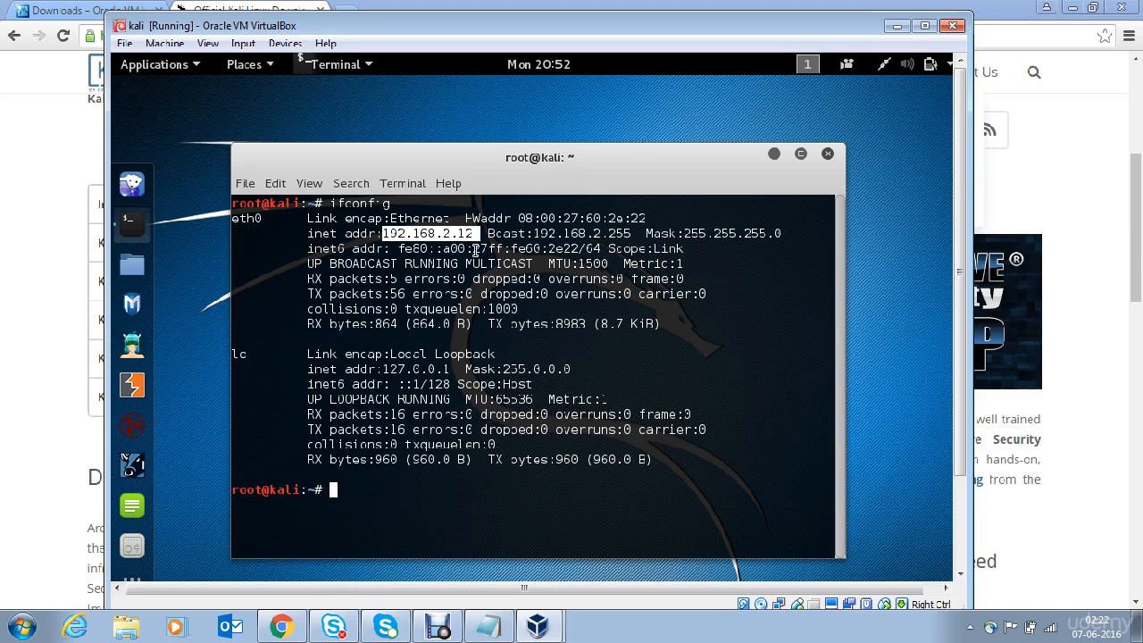
left_click(480, 235)
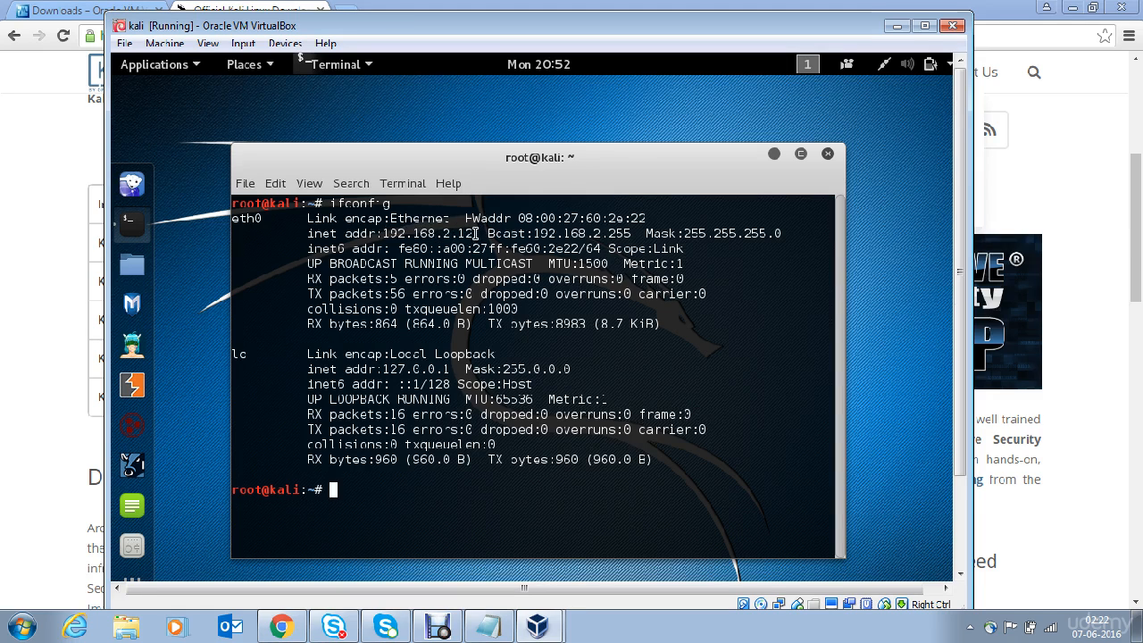
double_click(408, 233)
left_click(385, 232)
type("ping www.google.com")
key("Return")
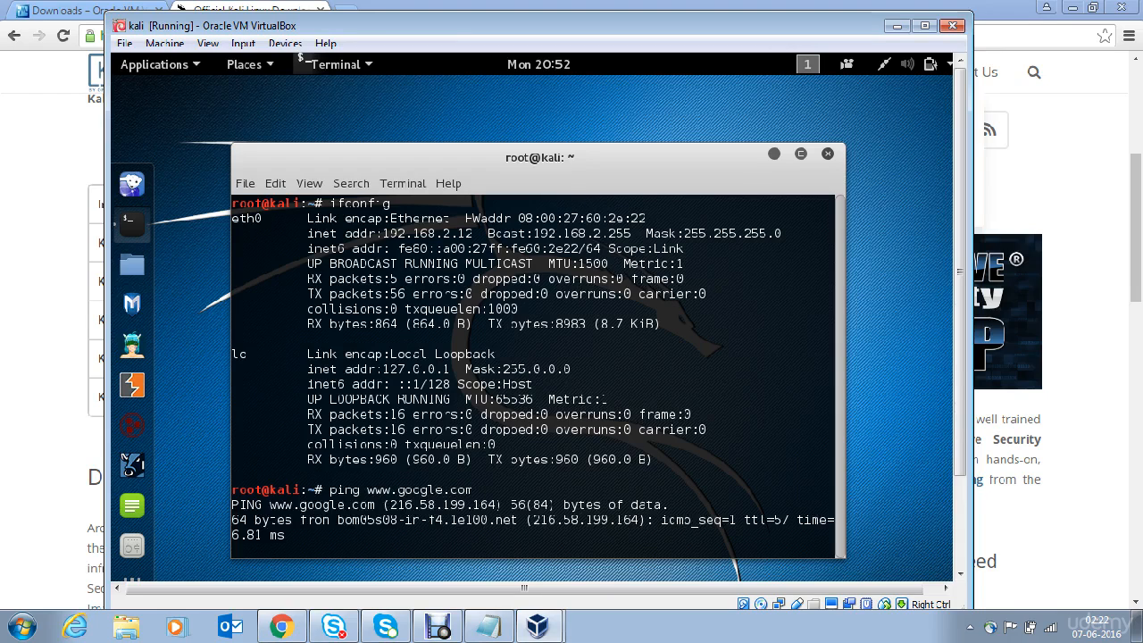
key("ctrl+c")
key("ctrl+c")
key("ctrl+c")
key("ctrl+c")
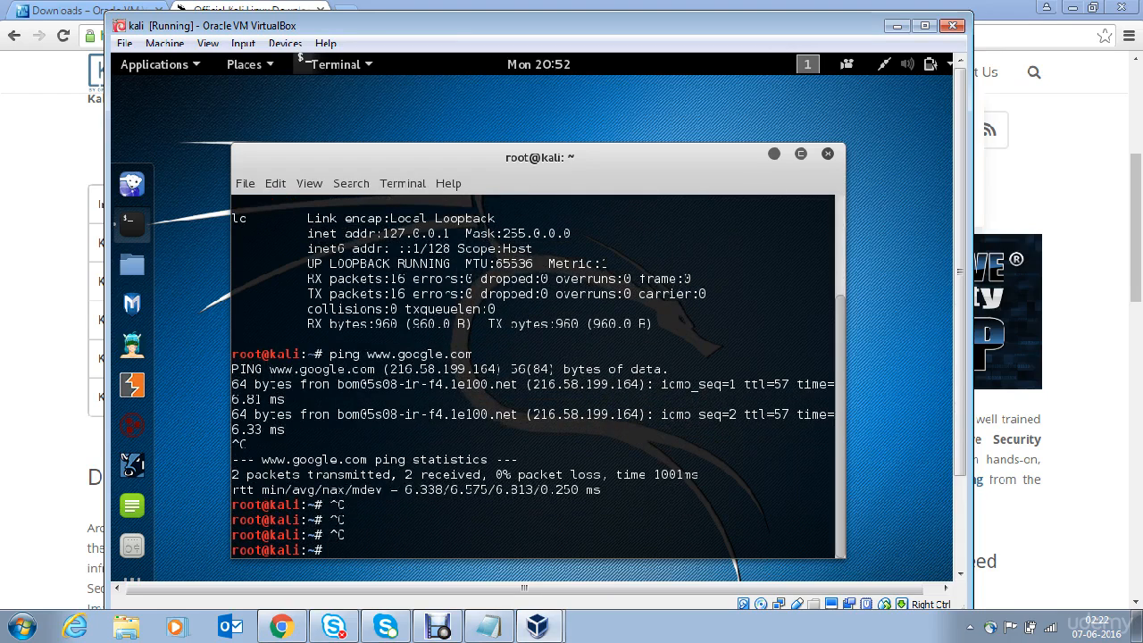